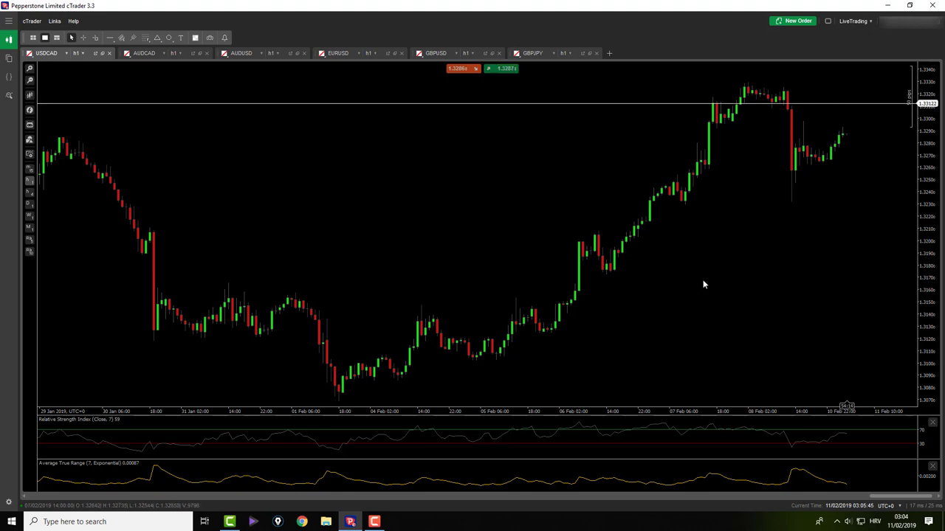
# - Measure the USDCAD drop from the 8 February high to the following low with a Fibonacci retracement, then delete the drawing
pyautogui.moveTo(726, 270); pyautogui.dragTo(719, 304)
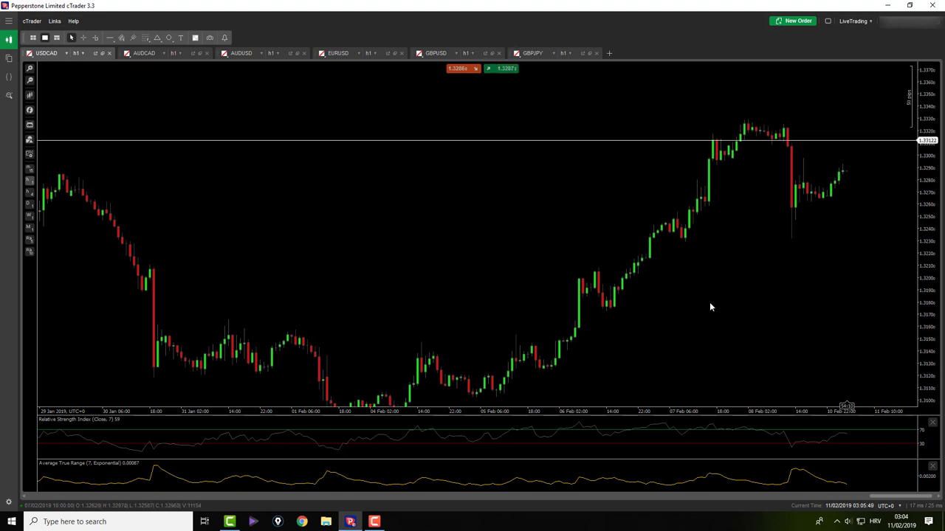
pyautogui.scroll(-2, 709, 302)
pyautogui.moveTo(656, 221); pyautogui.dragTo(651, 229)
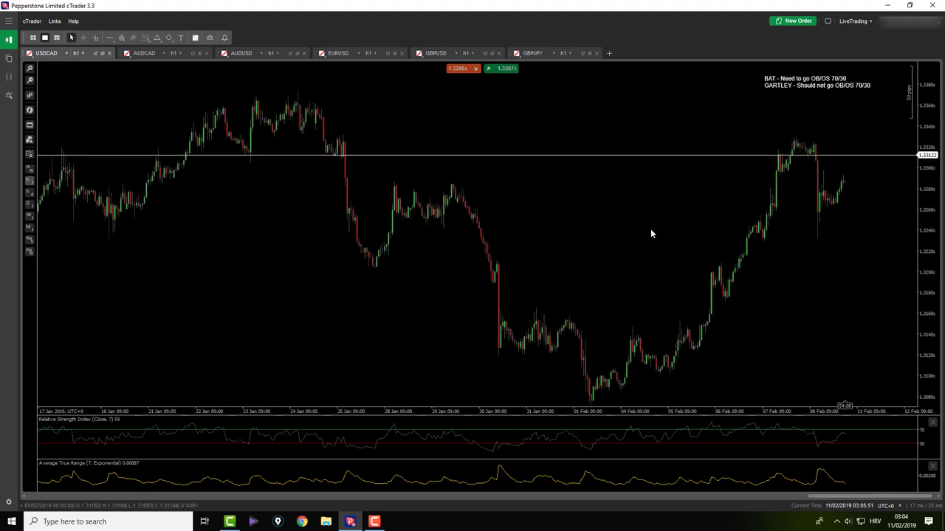
pyautogui.scroll(2, 650, 234)
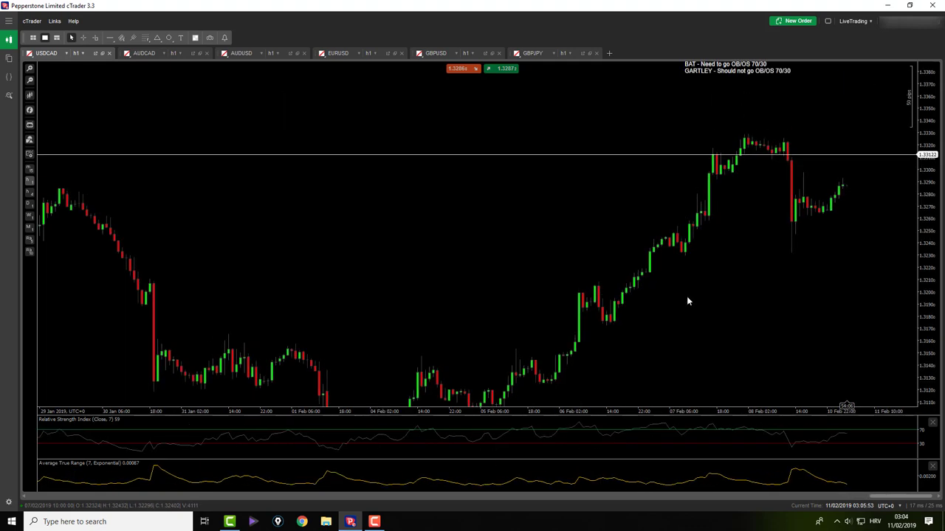
pyautogui.click(146, 37)
pyautogui.click(174, 51)
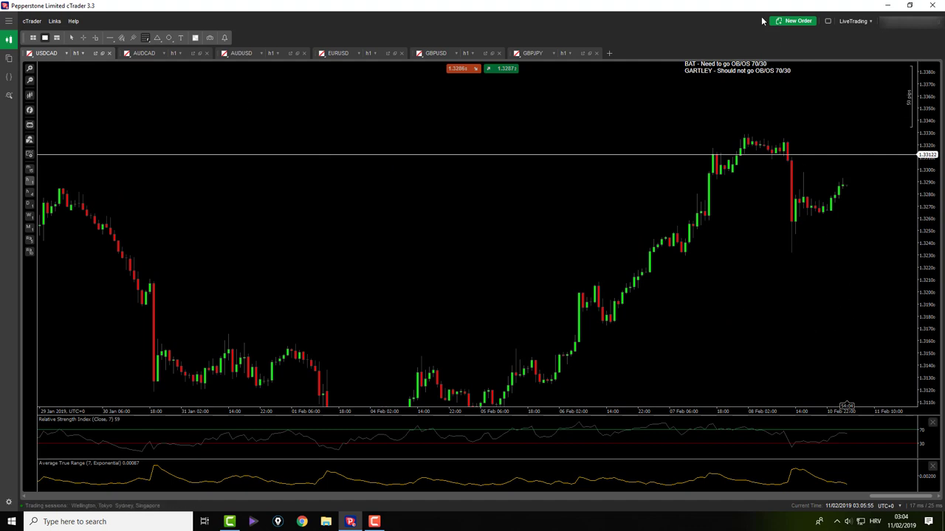
pyautogui.moveTo(745, 132); pyautogui.dragTo(792, 253)
pyautogui.moveTo(746, 130); pyautogui.dragTo(748, 137)
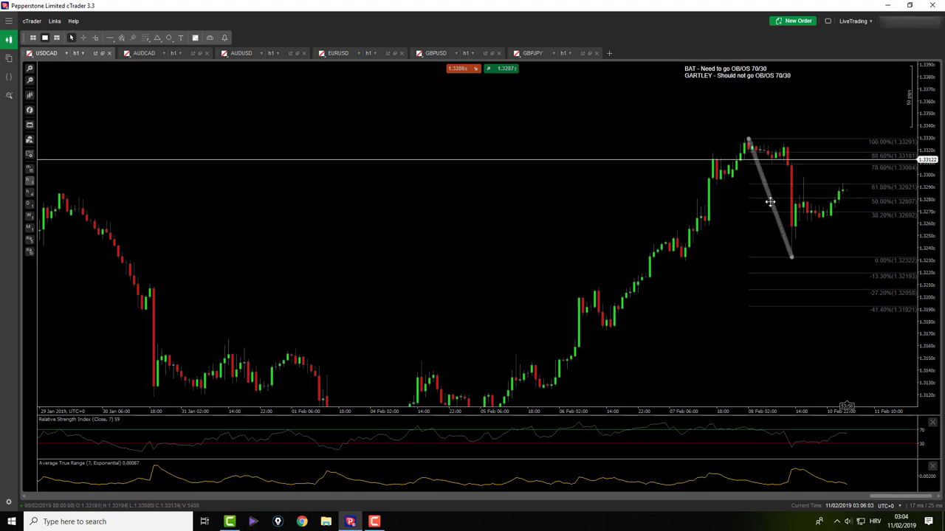
pyautogui.press('Delete')
# - Measure the USDCAD rebound from the 8 February low to the following wick high with a Fibonacci retracement, then delete it
pyautogui.click(146, 39)
pyautogui.moveTo(789, 256); pyautogui.dragTo(805, 180)
pyautogui.moveTo(789, 259)
pyautogui.mouseDown()
pyautogui.moveTo(802, 250)
pyautogui.moveTo(791, 257)
pyautogui.mouseUp()
pyautogui.middleClick(818, 228)
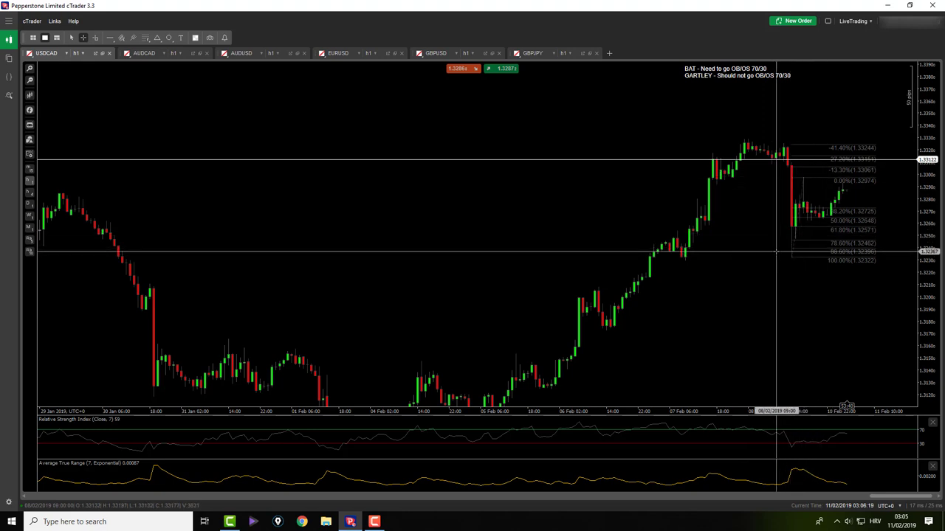
pyautogui.middleClick(797, 232)
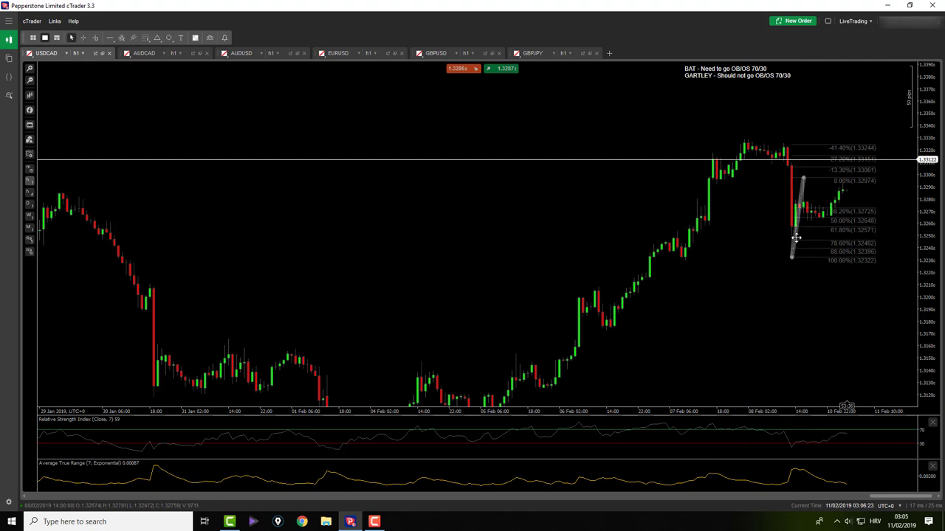
pyautogui.press('Delete')
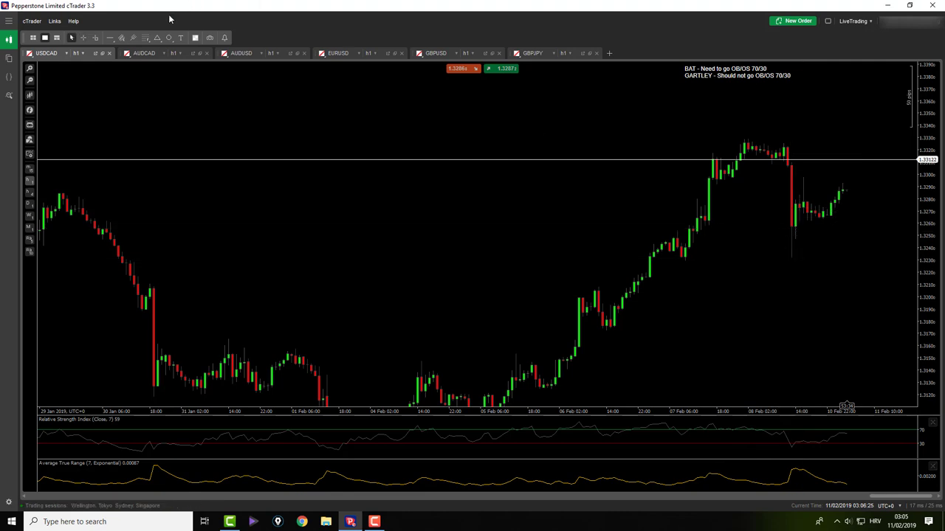
# - On the AUDCAD chart, measure the fall from the 7 February high to the 8 February low with a Fibonacci retracement and check it with the crosshair
pyautogui.click(144, 54)
pyautogui.moveTo(612, 221); pyautogui.dragTo(600, 157)
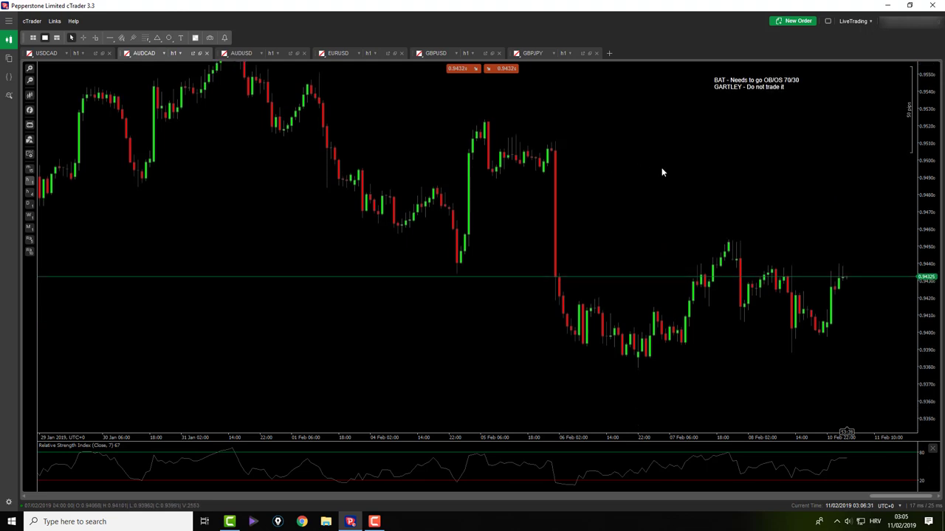
pyautogui.click(146, 38)
pyautogui.click(163, 50)
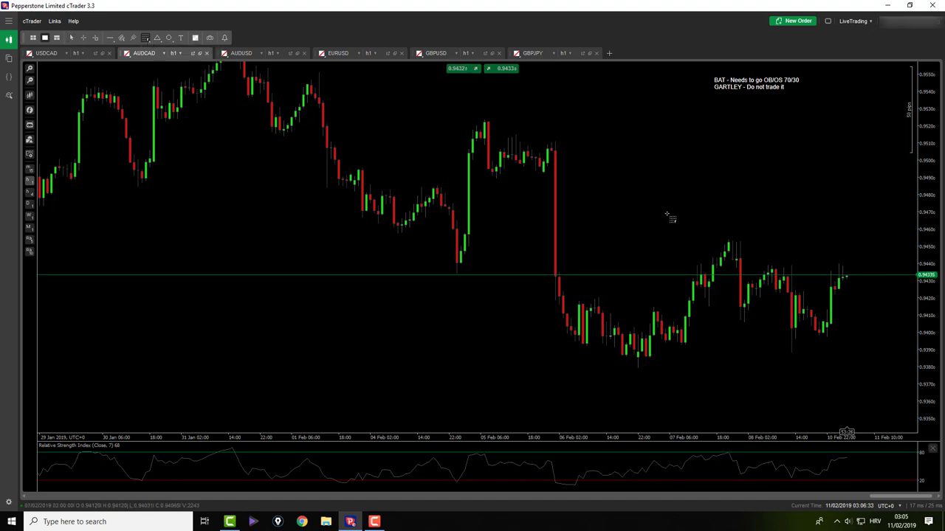
pyautogui.moveTo(729, 238)
pyautogui.mouseDown()
pyautogui.moveTo(764, 265)
pyautogui.moveTo(793, 355)
pyautogui.mouseUp()
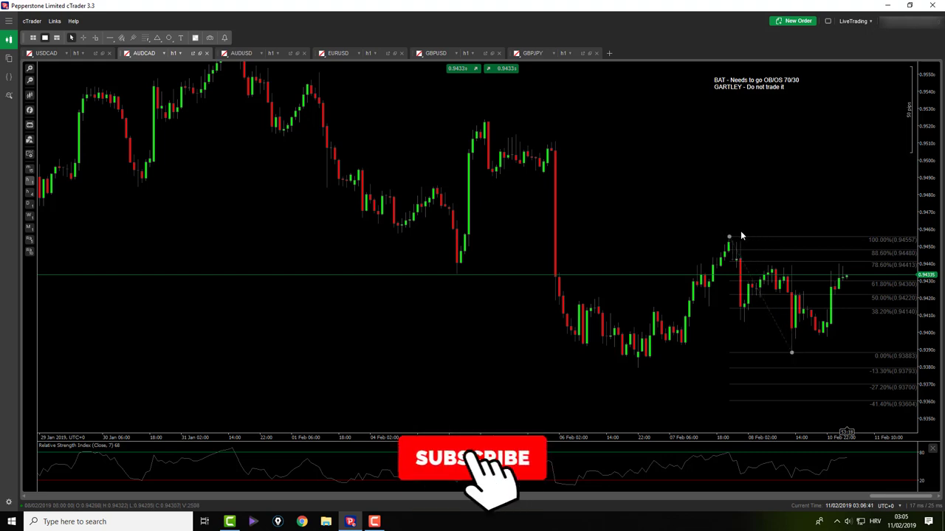
pyautogui.moveTo(729, 240)
pyautogui.mouseDown()
pyautogui.moveTo(736, 234)
pyautogui.moveTo(729, 242)
pyautogui.mouseUp()
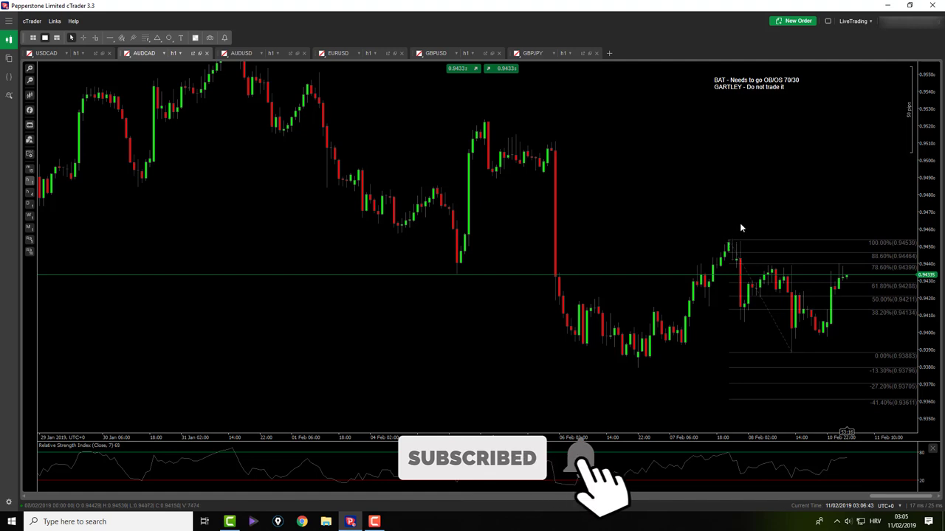
pyautogui.middleClick(736, 225)
pyautogui.moveTo(730, 238); pyautogui.dragTo(845, 251)
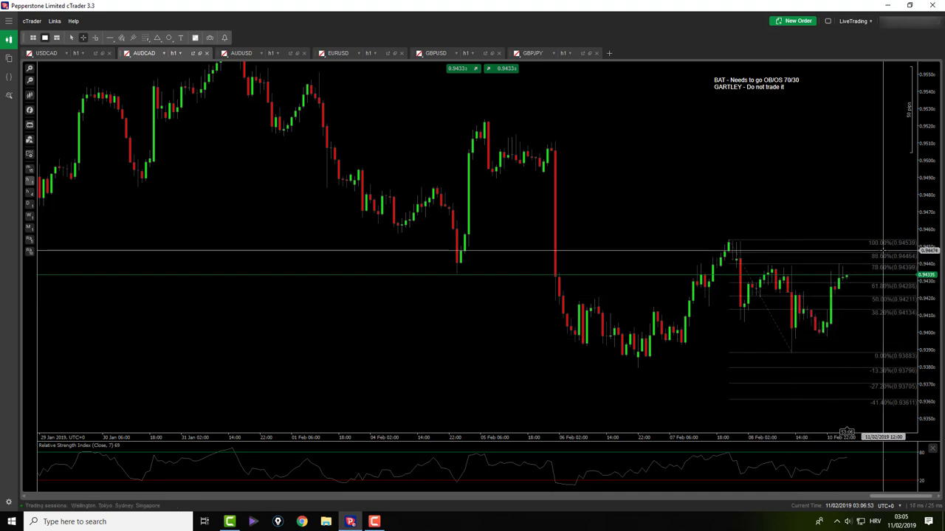
pyautogui.press('Escape')
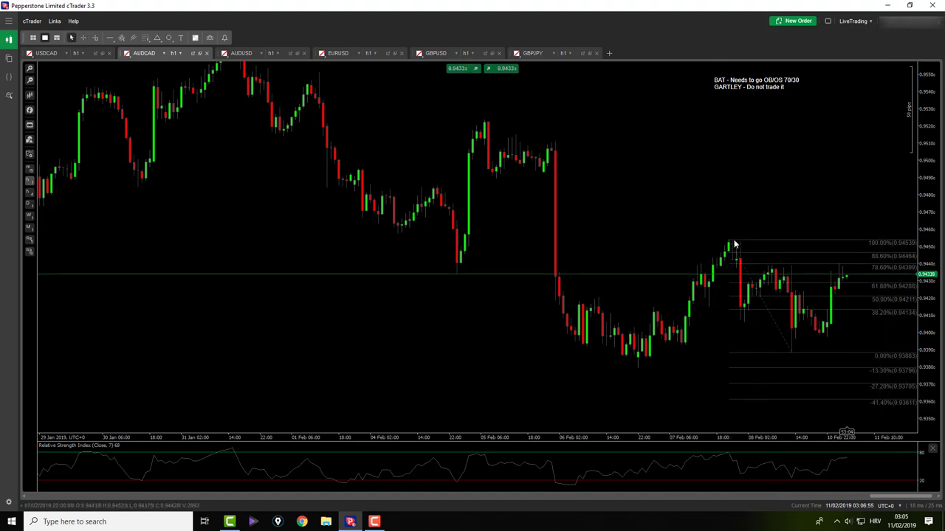
# - Delete the Fibonacci retracement from the AUDCAD chart
pyautogui.click(158, 38)
pyautogui.click(180, 72)
pyautogui.press('Escape')
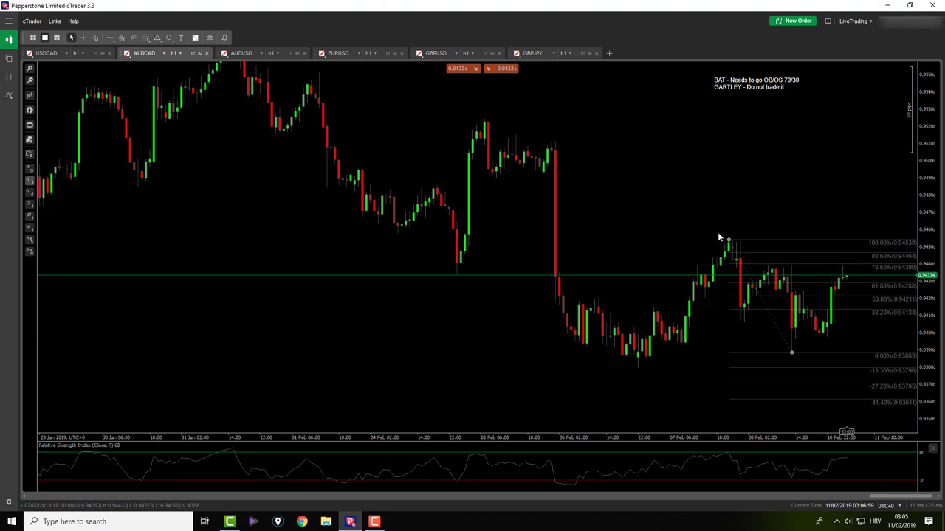
pyautogui.moveTo(729, 241); pyautogui.dragTo(710, 255)
pyautogui.press('Delete')
# - Draw a triangle on AUDCAD joining the 7 February high, the 8 February low and the rebound beside that low at about 0.9424
pyautogui.click(165, 39)
pyautogui.click(158, 39)
pyautogui.click(729, 239)
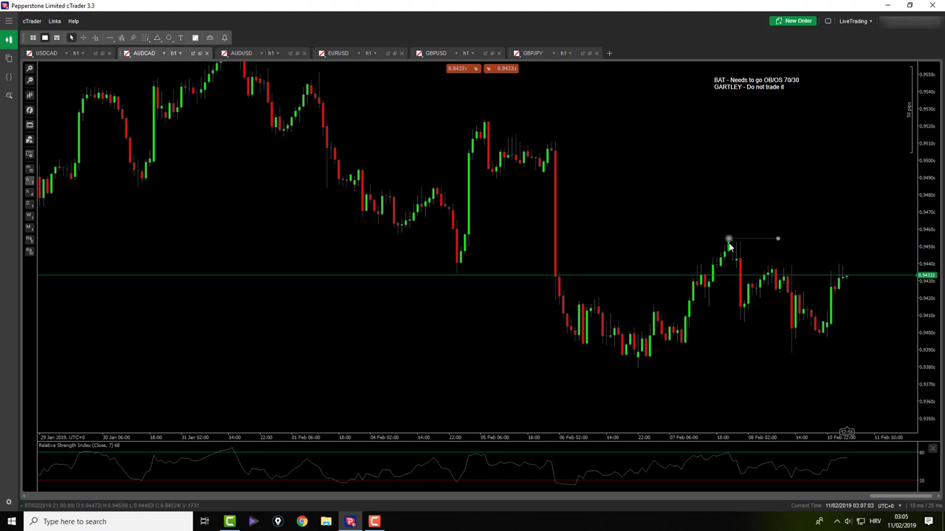
pyautogui.click(777, 239)
pyautogui.click(791, 350)
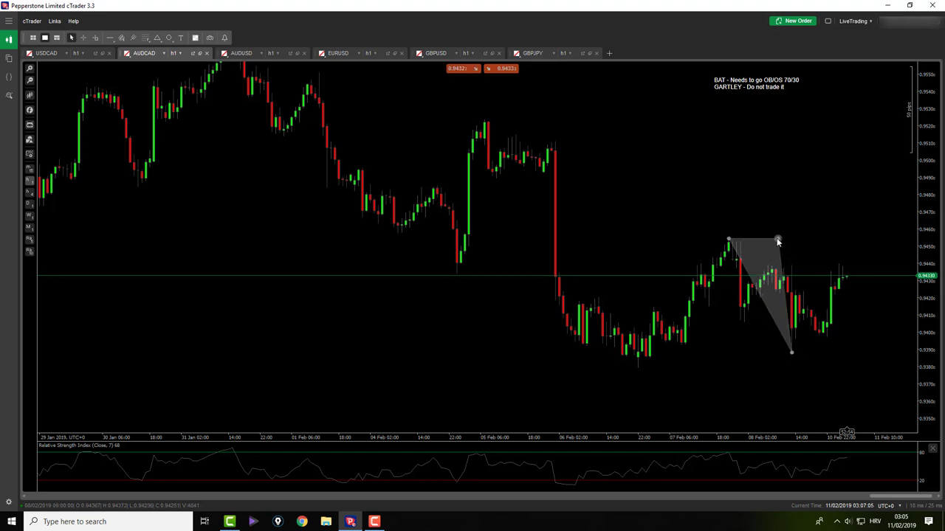
pyautogui.click(796, 291)
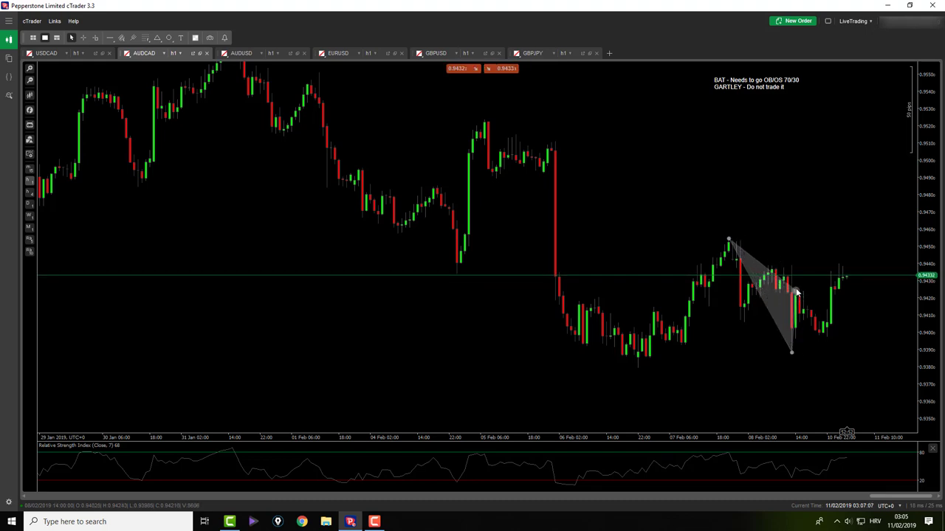
# - Add a second triangle from the first one's rebound corner to the latest swing low and up to about 0.9446, completing the pattern
pyautogui.click(157, 38)
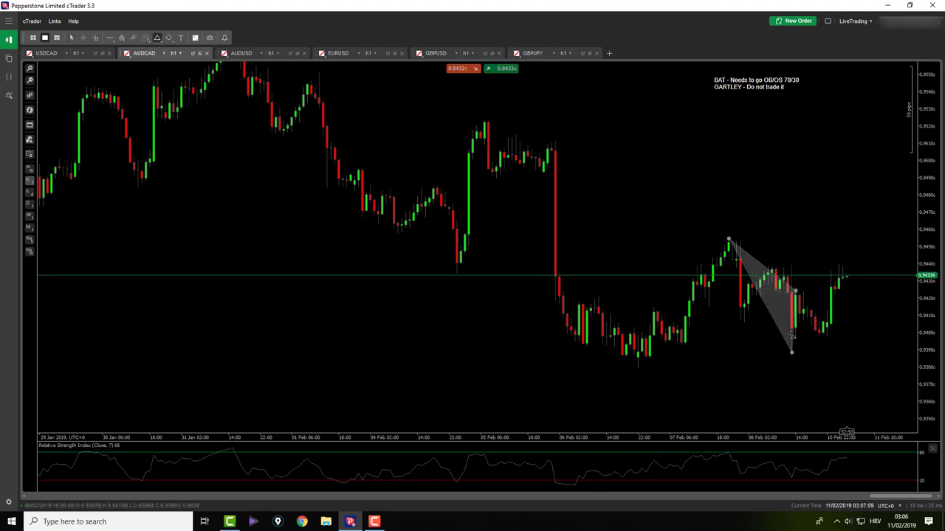
pyautogui.moveTo(796, 290); pyautogui.dragTo(826, 336)
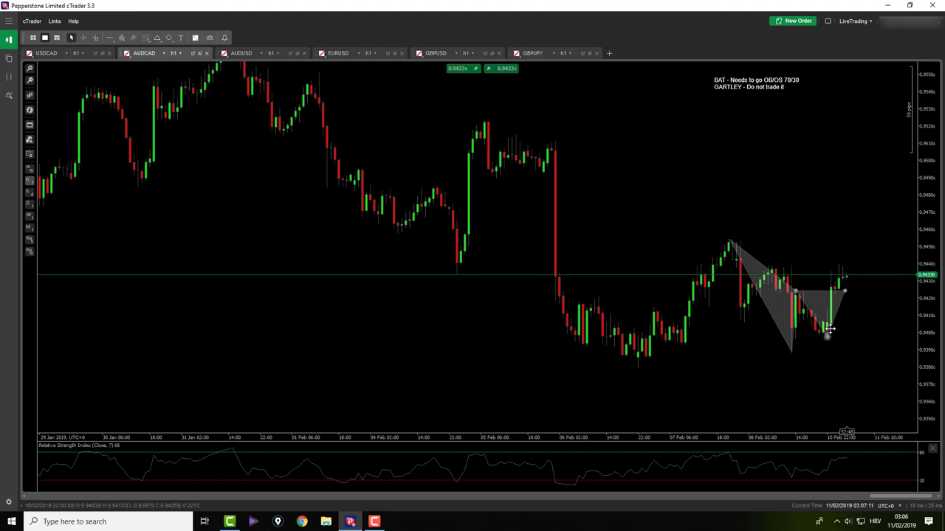
pyautogui.moveTo(846, 292); pyautogui.dragTo(857, 253)
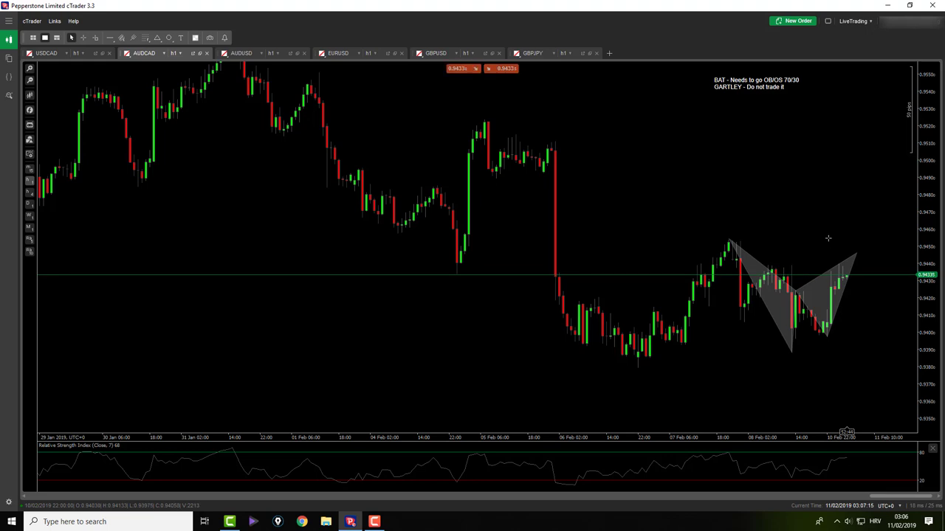
pyautogui.rightClick(862, 263)
pyautogui.click(783, 67)
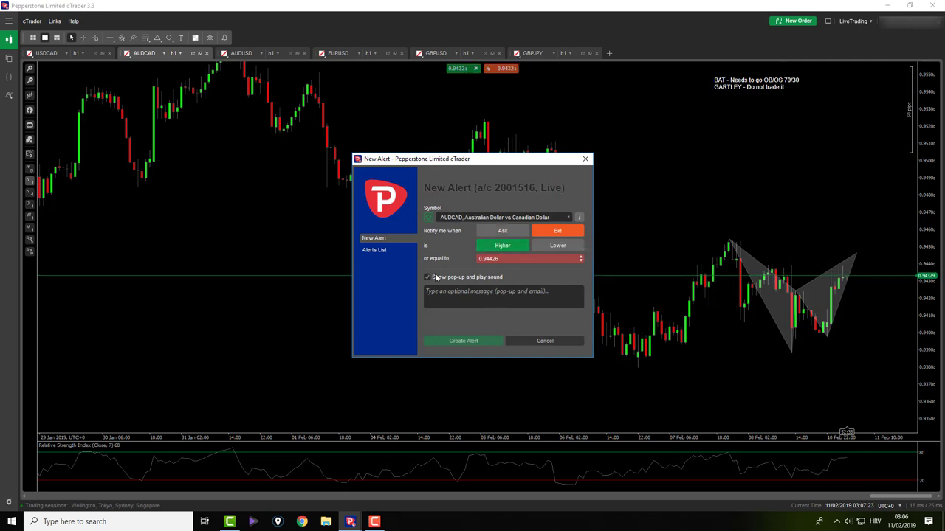
pyautogui.click(498, 245)
pyautogui.click(585, 159)
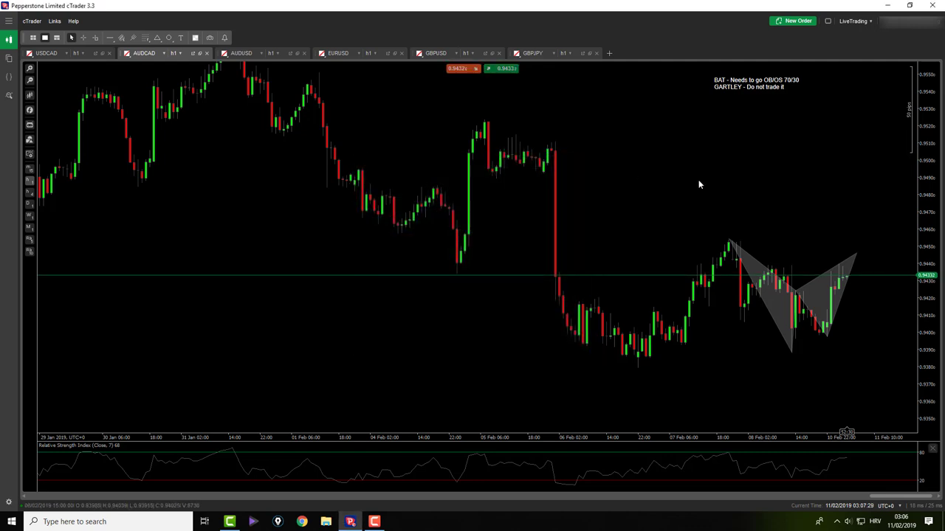
# - Create an AUDCAD price alert for when the ask is higher than or equal to 0.94483, and close the alerts list
pyautogui.rightClick(862, 254)
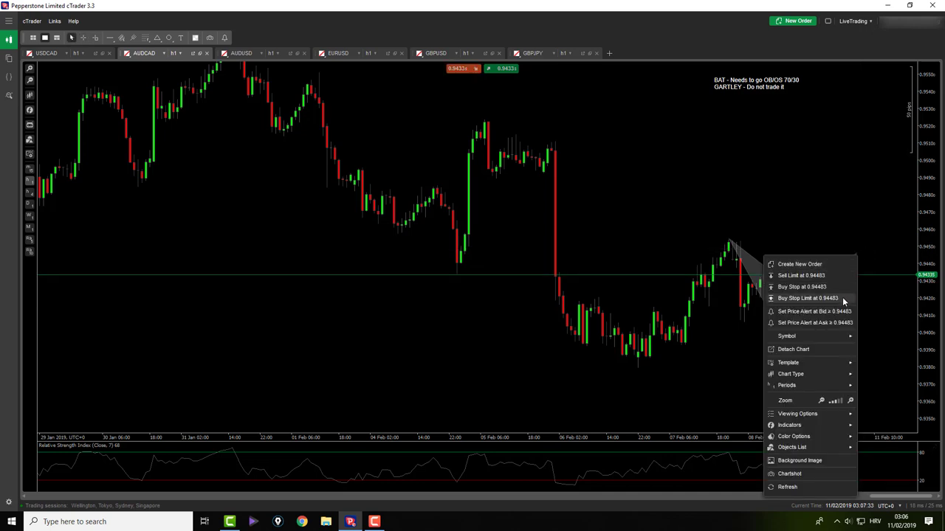
pyautogui.click(840, 322)
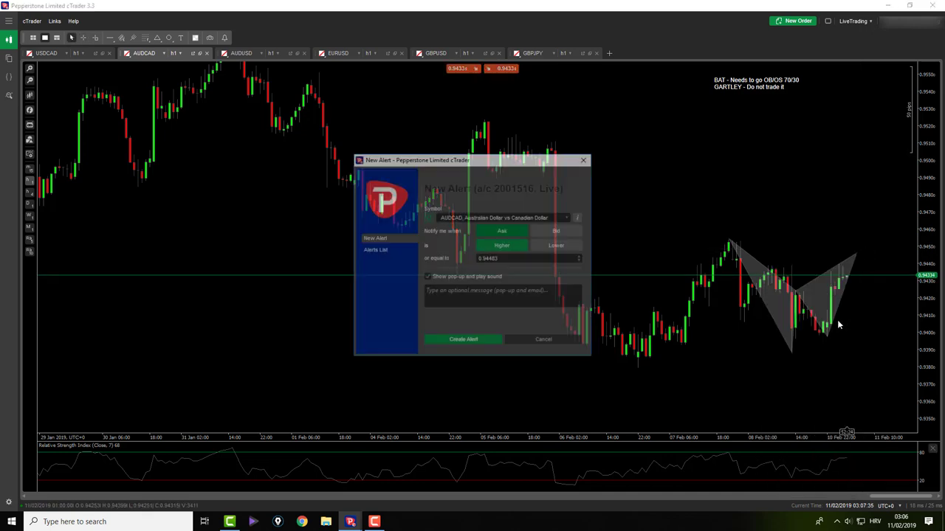
pyautogui.click(463, 341)
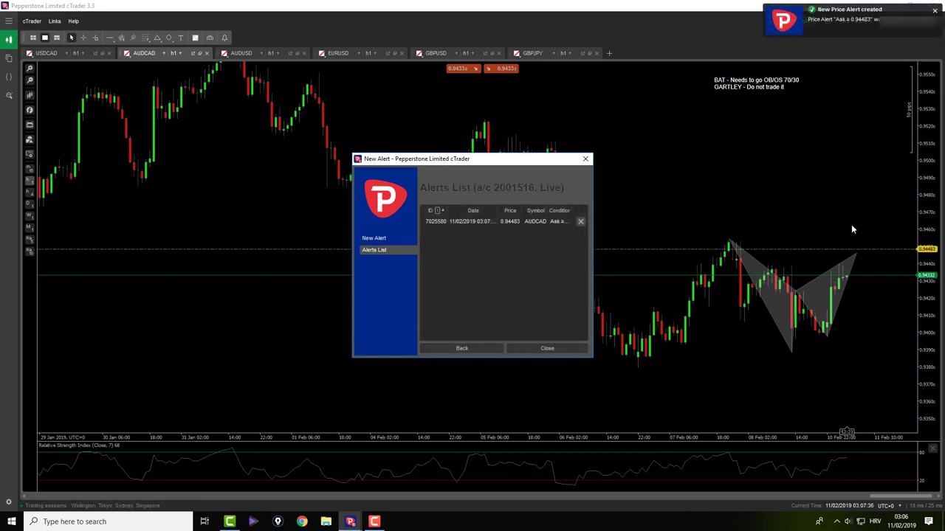
pyautogui.click(584, 159)
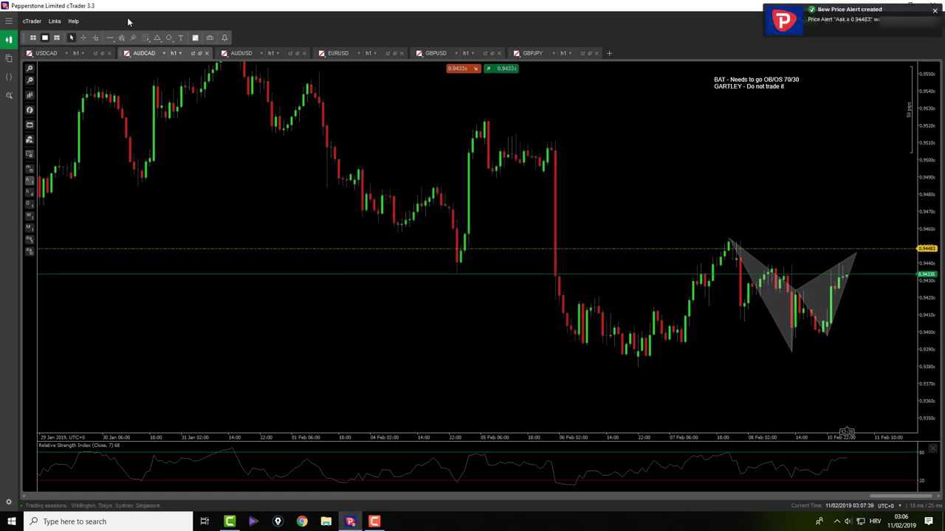
# - Draw a Fibonacci retracement from AUDCAD's 0.94539 high to its 0.93883 low and move the price alert to 0.94429
pyautogui.moveTo(729, 240)
pyautogui.mouseDown()
pyautogui.moveTo(750, 260)
pyautogui.moveTo(794, 356)
pyautogui.mouseUp()
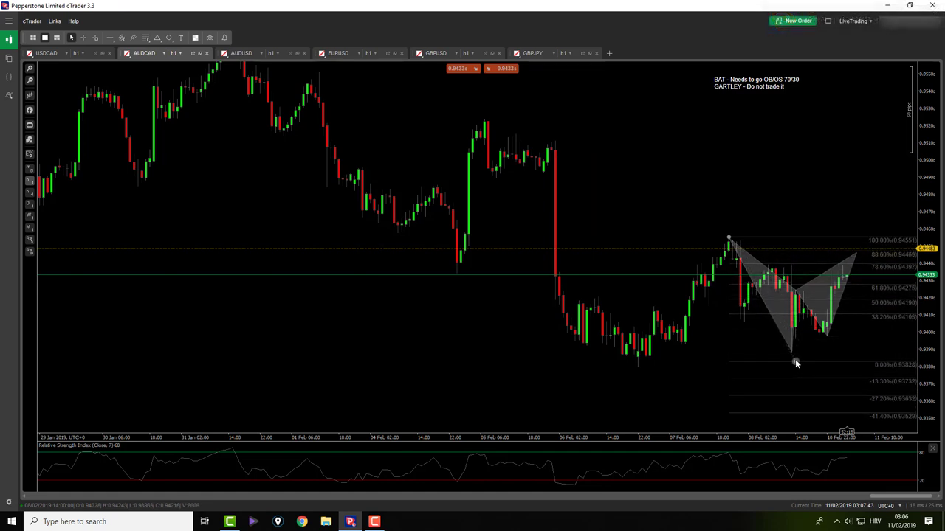
pyautogui.moveTo(729, 240); pyautogui.dragTo(728, 239)
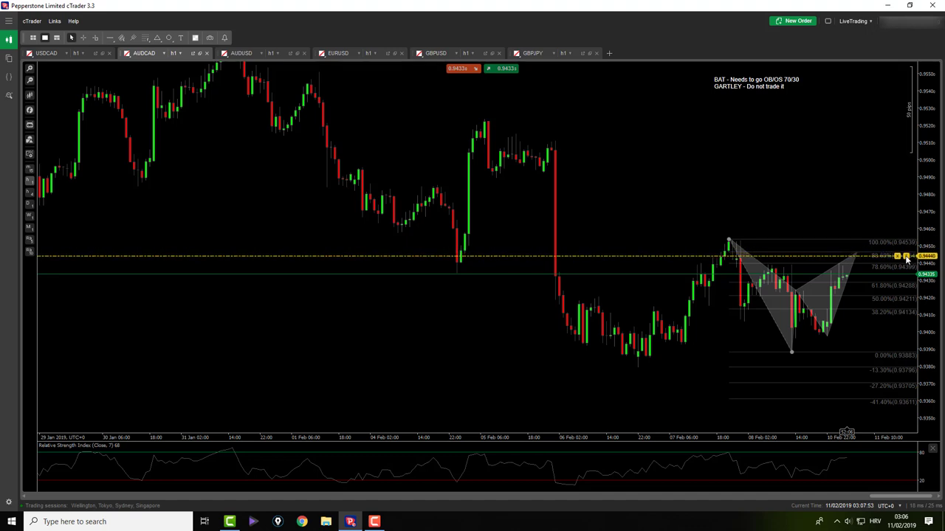
pyautogui.click(907, 261)
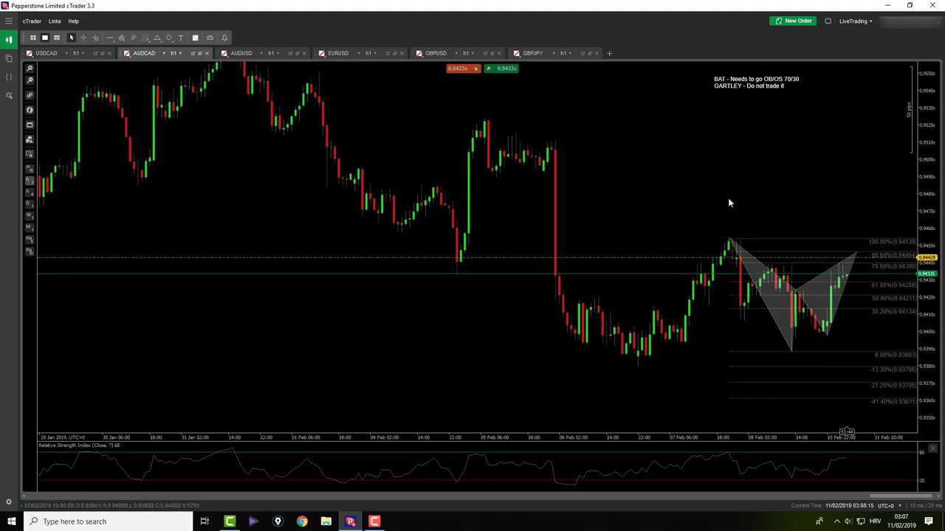
# - On the AUDUSD chart, draw a Fibonacci retracement from the 7 February high at 0.71176 to the 8 February low at 0.70605
pyautogui.click(231, 51)
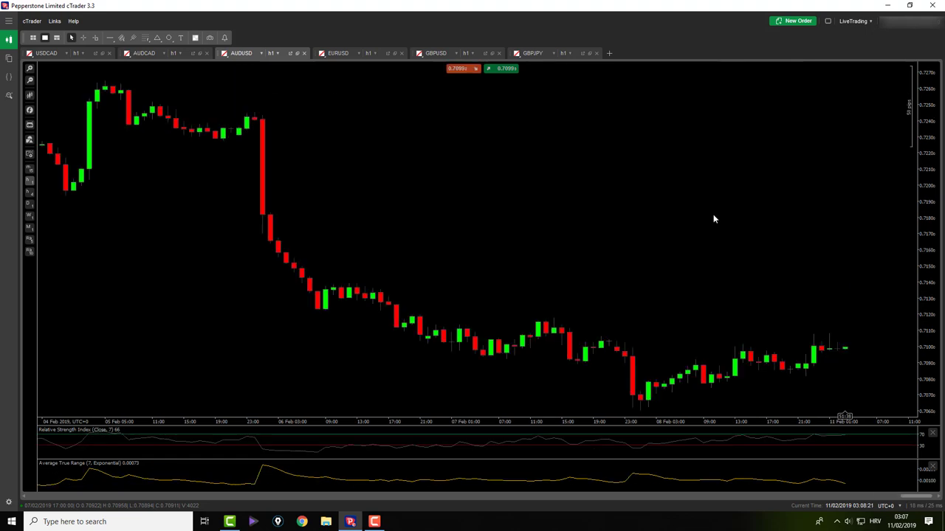
pyautogui.moveTo(926, 330)
pyautogui.mouseDown()
pyautogui.moveTo(927, 347)
pyautogui.moveTo(925, 325)
pyautogui.mouseUp()
pyautogui.moveTo(885, 279); pyautogui.dragTo(590, 202)
pyautogui.moveTo(923, 361); pyautogui.dragTo(786, 204)
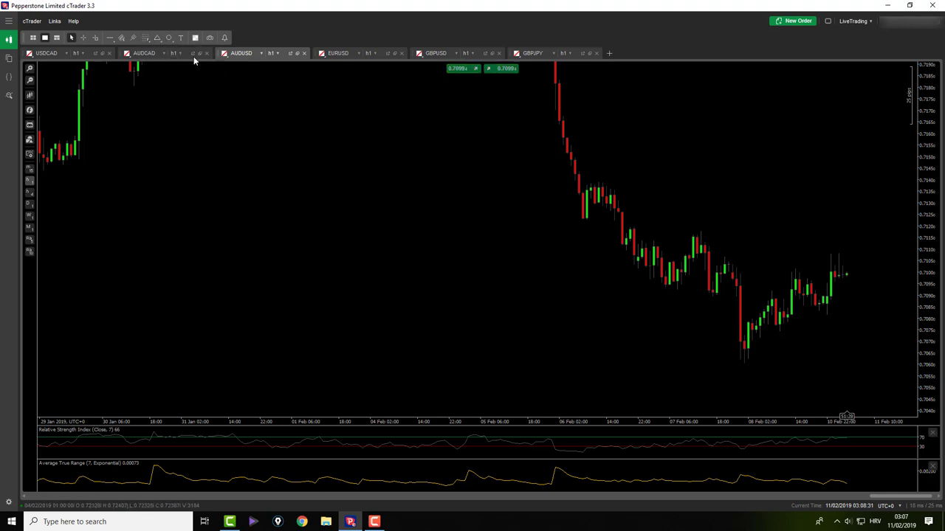
pyautogui.click(157, 38)
pyautogui.moveTo(701, 235)
pyautogui.mouseDown()
pyautogui.moveTo(750, 378)
pyautogui.moveTo(745, 364)
pyautogui.mouseUp()
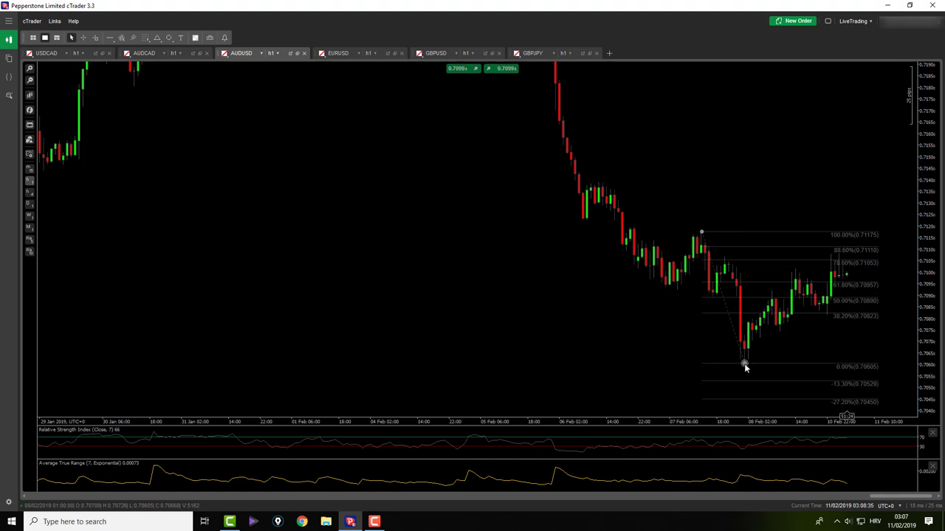
pyautogui.moveTo(701, 234); pyautogui.dragTo(702, 234)
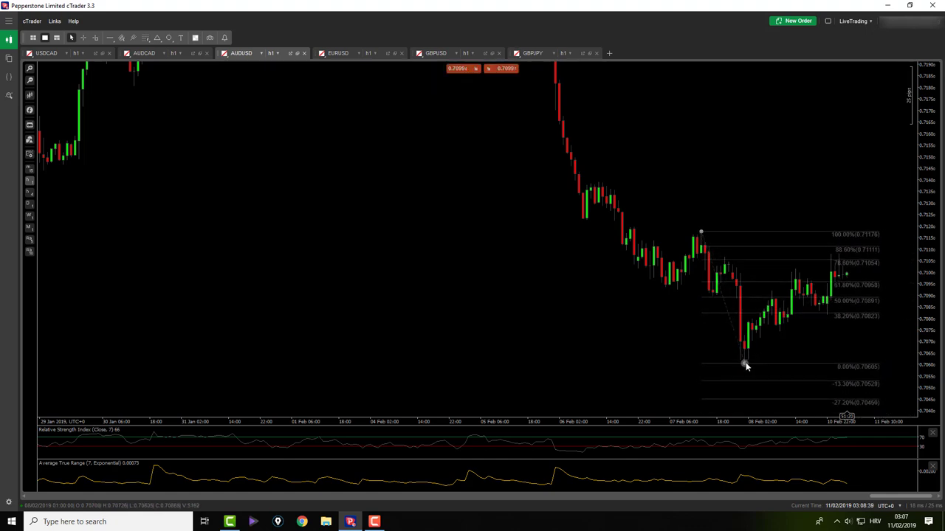
pyautogui.moveTo(652, 346); pyautogui.dragTo(657, 425)
pyautogui.moveTo(696, 124); pyautogui.dragTo(700, 334)
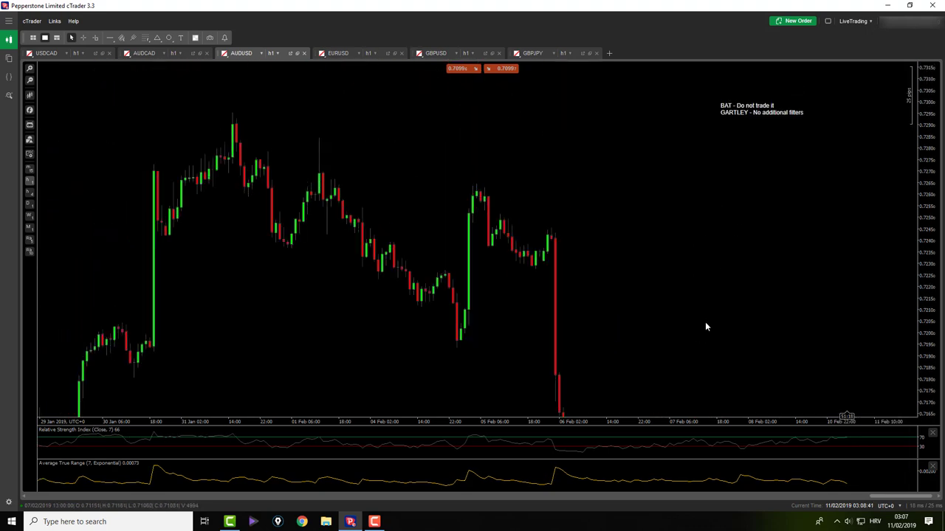
# - Review the AUDUSD Bat and Gartley note and compare the latest candles with the retracement levels
pyautogui.scroll(-5, 704, 166)
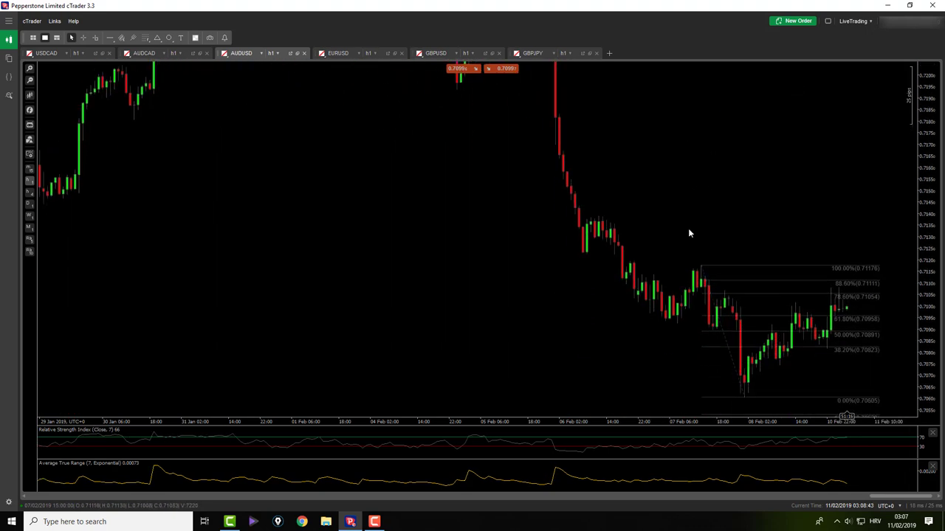
pyautogui.scroll(5, 687, 310)
pyautogui.middleClick(692, 306)
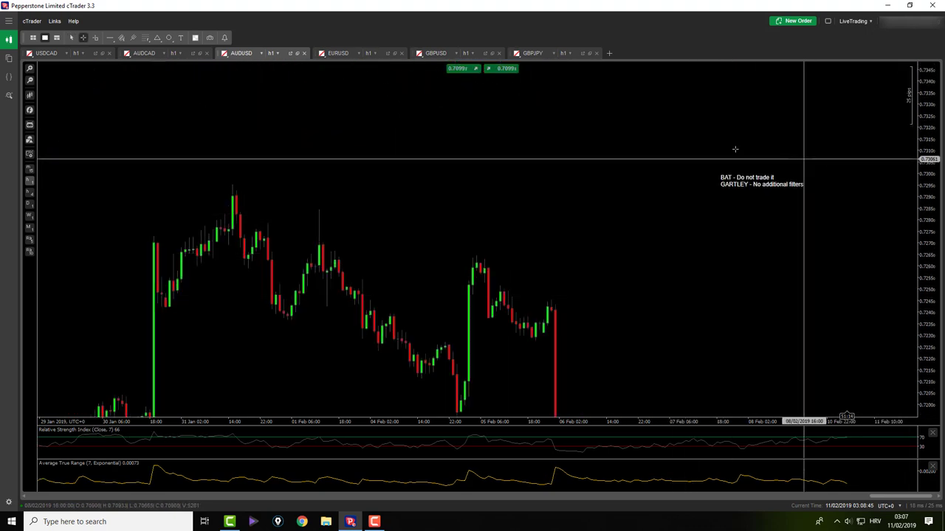
pyautogui.middleClick(752, 243)
pyautogui.scroll(-5, 727, 207)
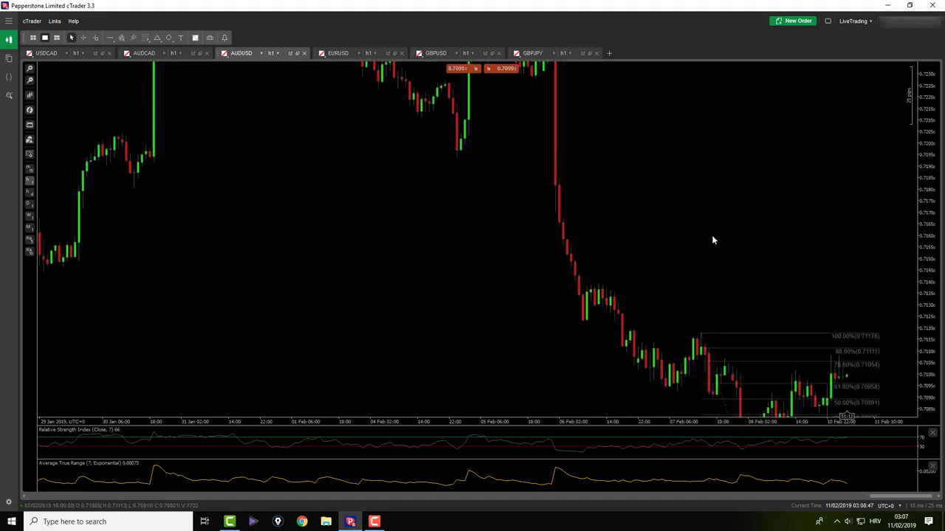
pyautogui.scroll(-2, 707, 250)
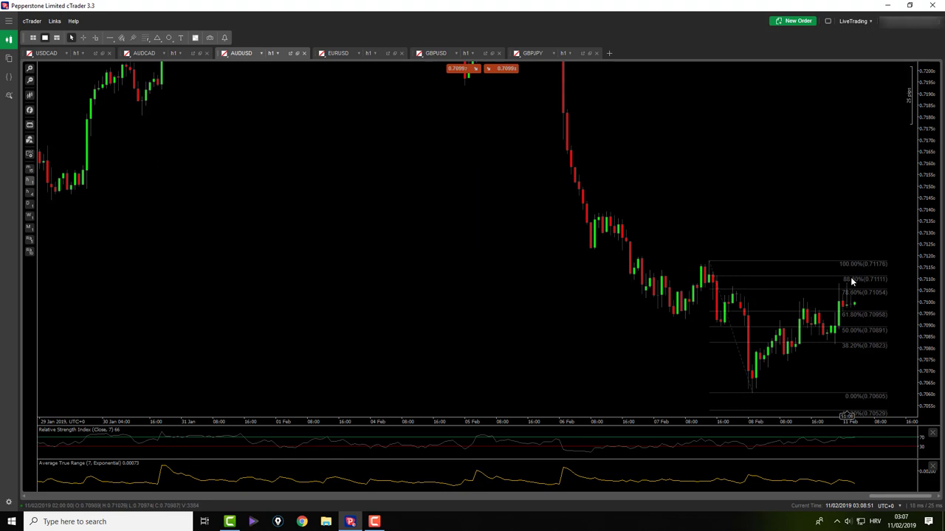
pyautogui.click(731, 328)
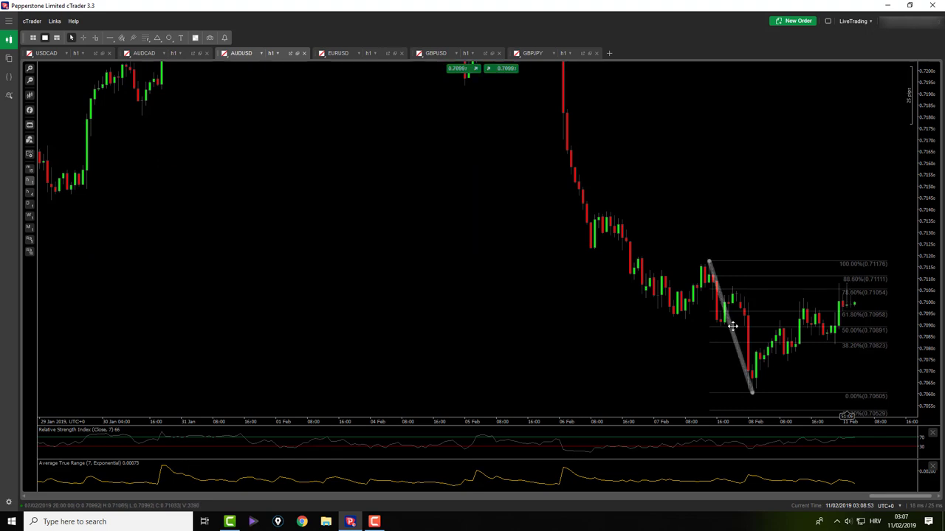
pyautogui.click(793, 221)
pyautogui.middleClick(798, 226)
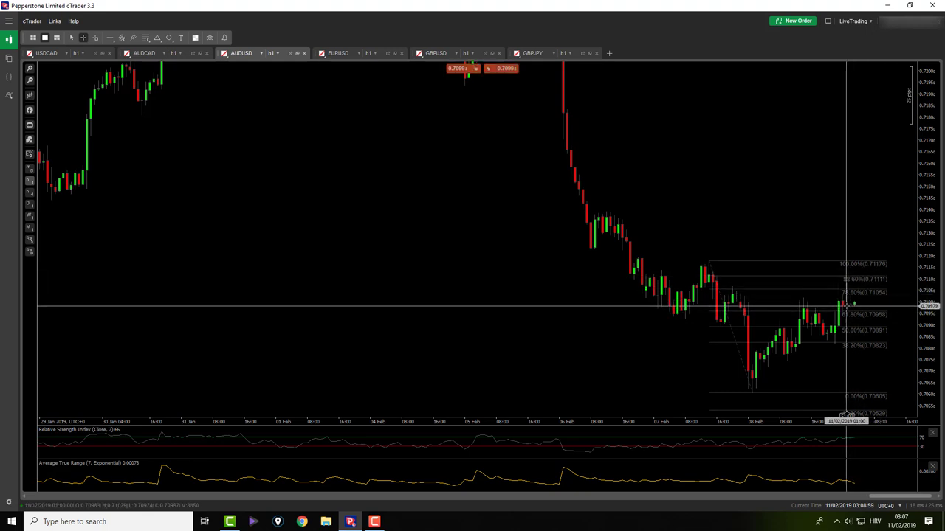
# - Read the price details of the 11 February 01:00 candle and delete the retracement over the 7–8 February drop
pyautogui.click(96, 38)
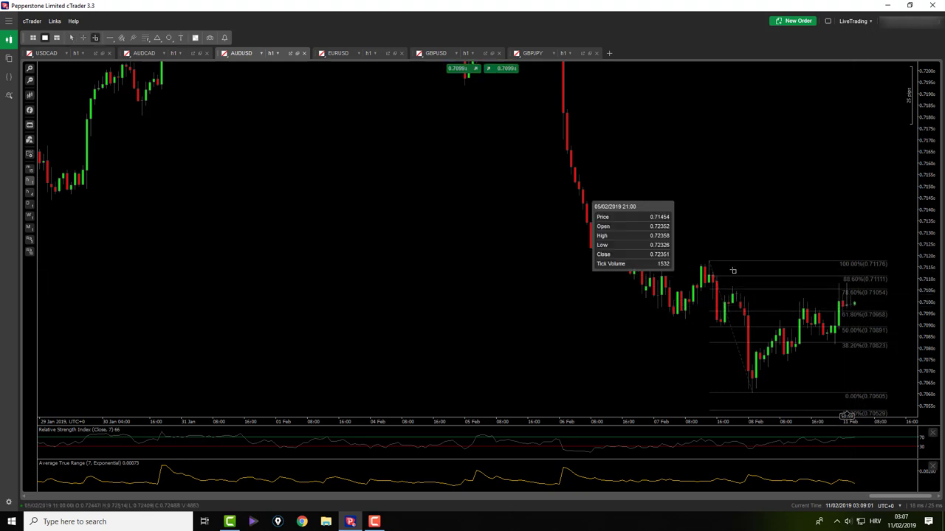
pyautogui.moveTo(858, 307)
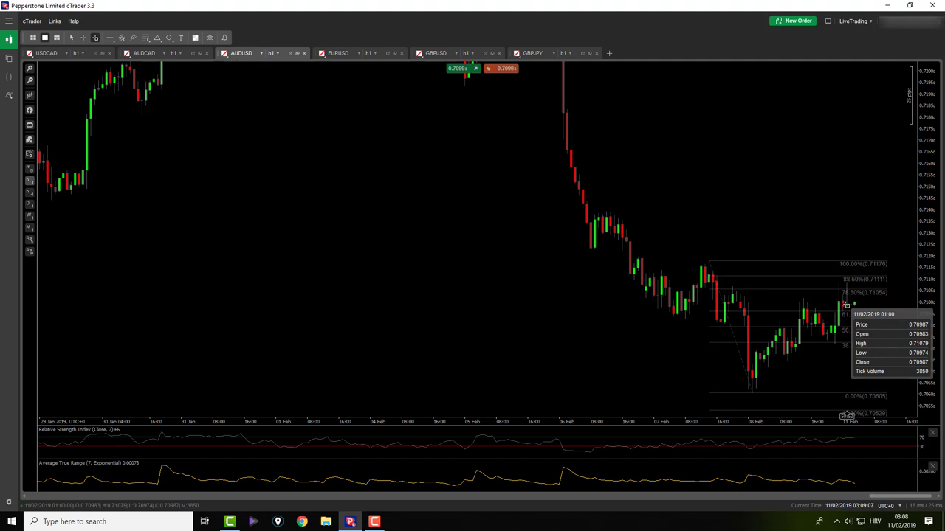
pyautogui.rightClick(858, 332)
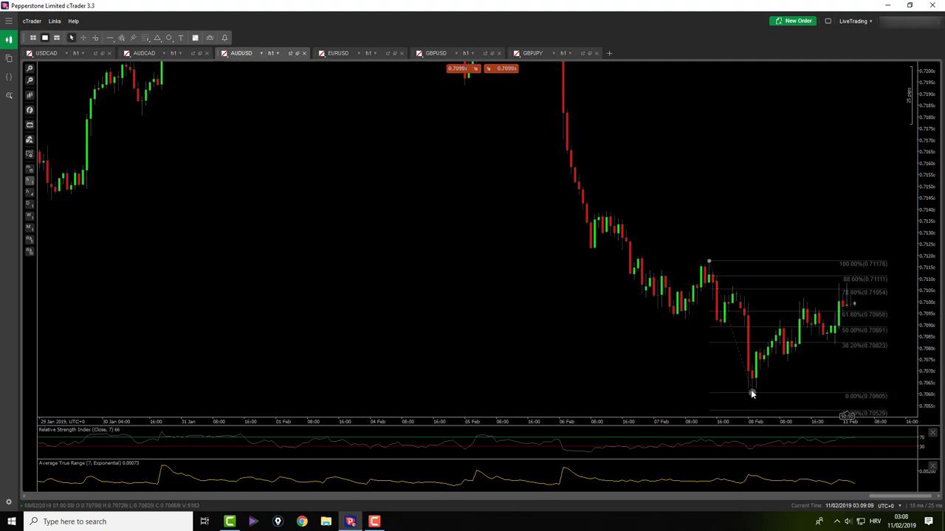
pyautogui.press('Delete')
# - Check AUDUSD's rise from the 8 February low at 0.70605 to the 11 February high at 0.71079 with a temporary Fibonacci retracement
pyautogui.click(146, 38)
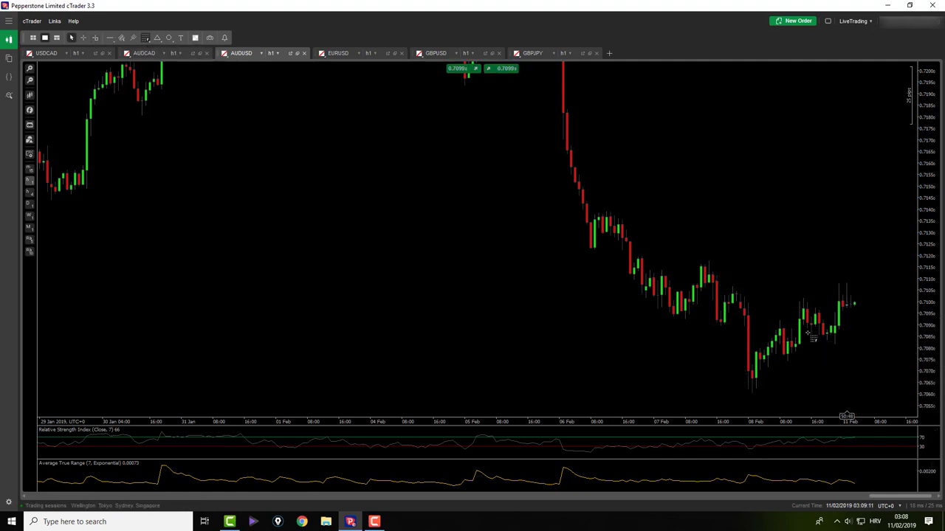
pyautogui.moveTo(750, 392); pyautogui.dragTo(847, 285)
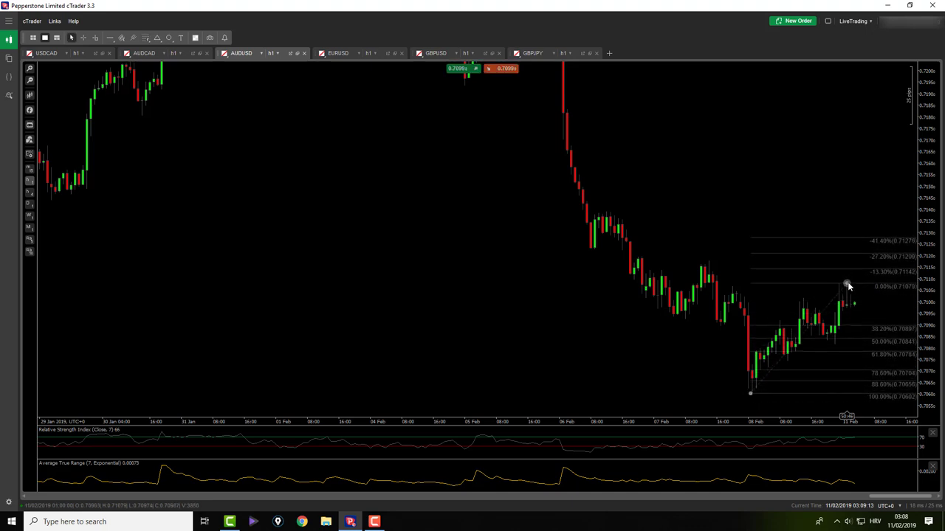
pyautogui.moveTo(755, 395); pyautogui.dragTo(753, 392)
pyautogui.click(714, 386)
pyautogui.middleClick(817, 316)
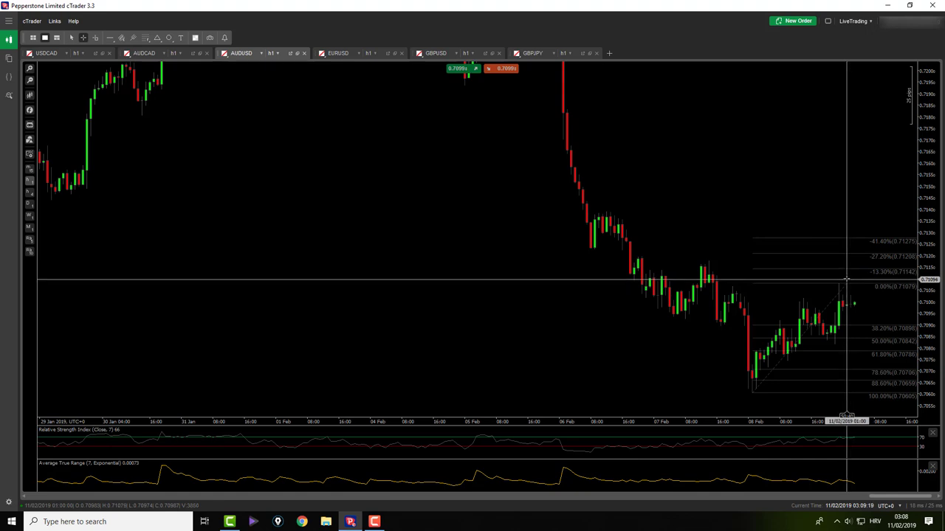
pyautogui.middleClick(859, 325)
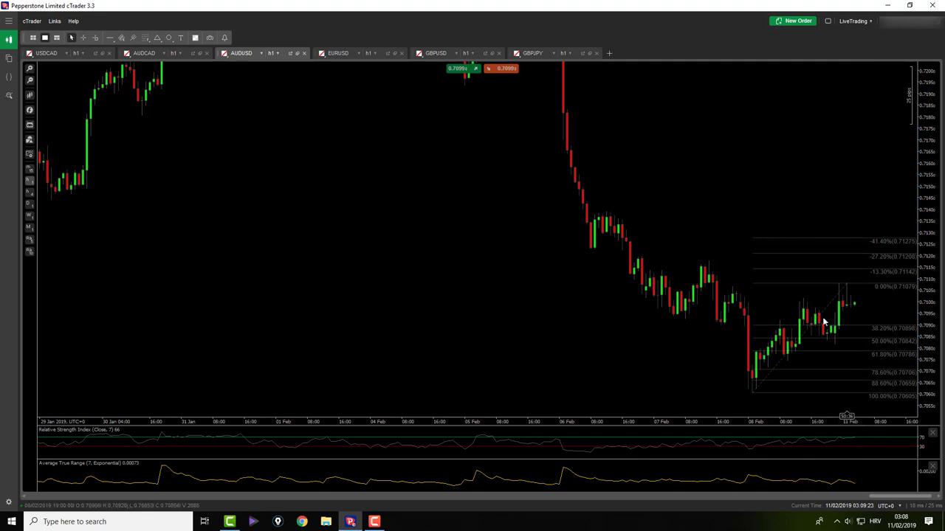
pyautogui.press('Delete')
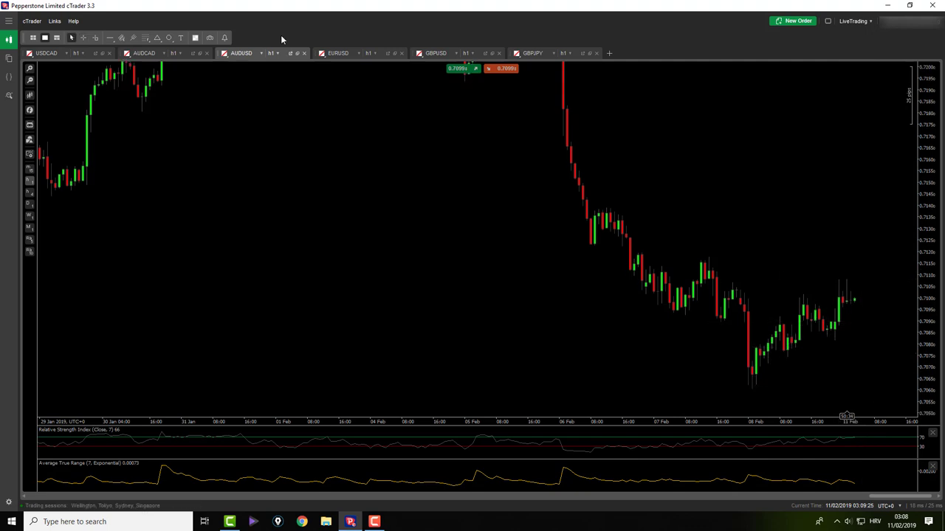
# - Switch to the EURUSD chart and review its Bat and Gartley note and recent swings, with the price scale stretched
pyautogui.click(338, 54)
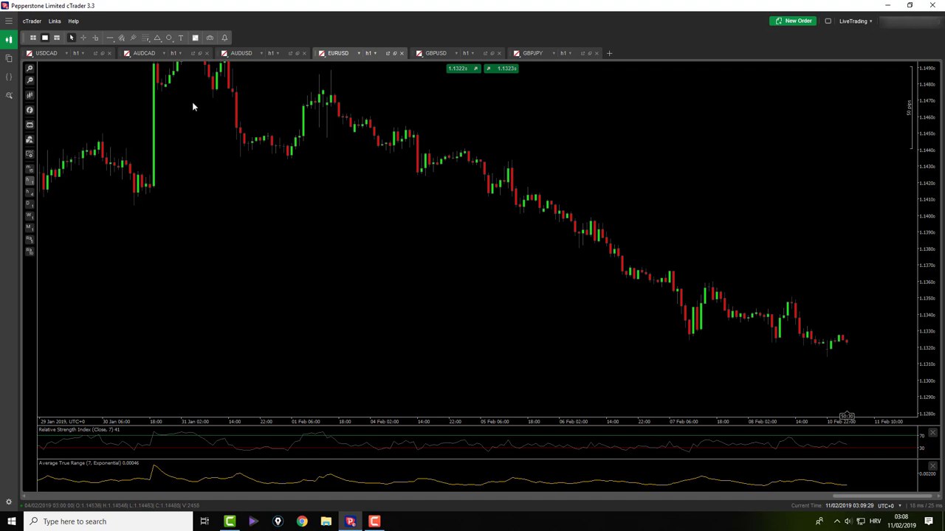
pyautogui.scroll(-4, 488, 282)
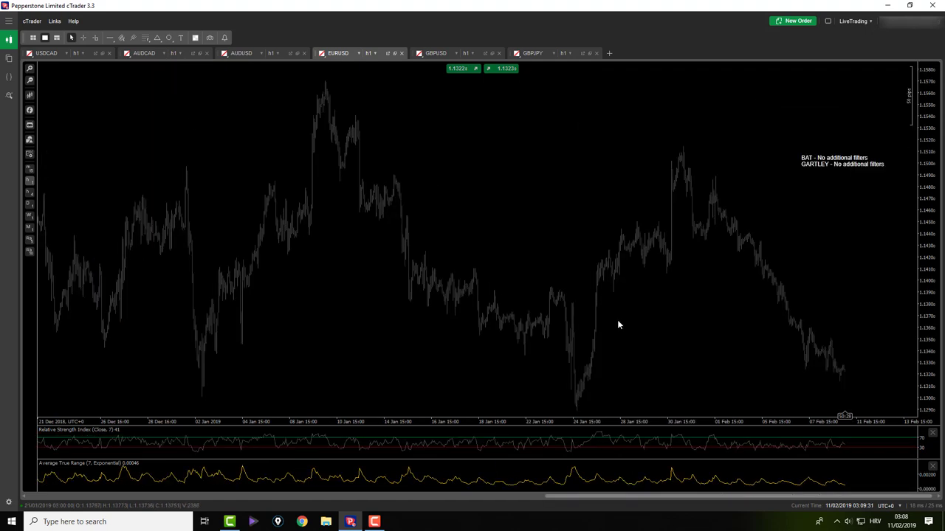
pyautogui.middleClick(642, 363)
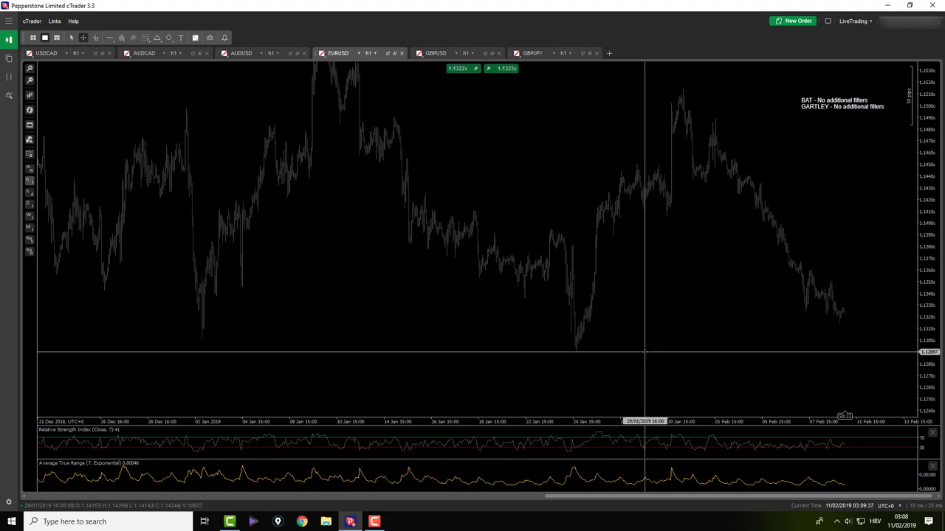
pyautogui.middleClick(643, 348)
pyautogui.scroll(3, 644, 343)
pyautogui.scroll(3, 580, 287)
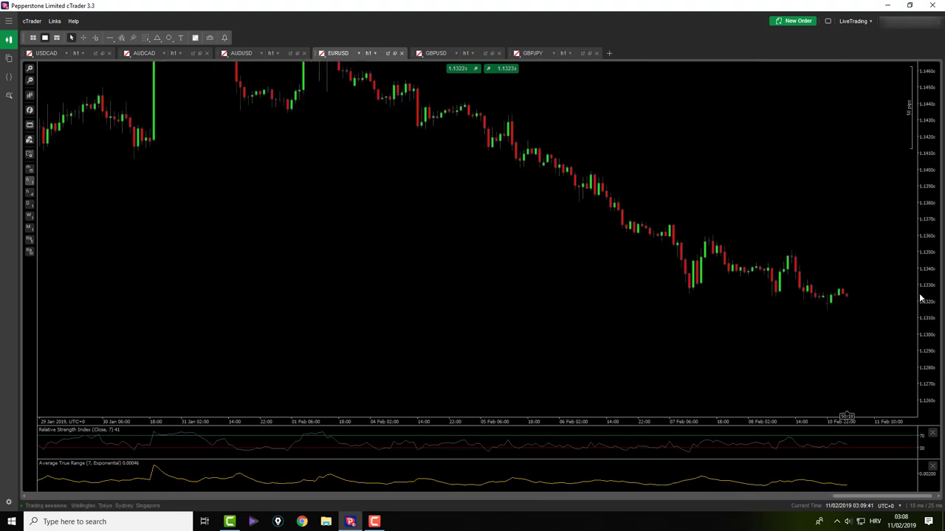
pyautogui.moveTo(921, 287); pyautogui.dragTo(919, 209)
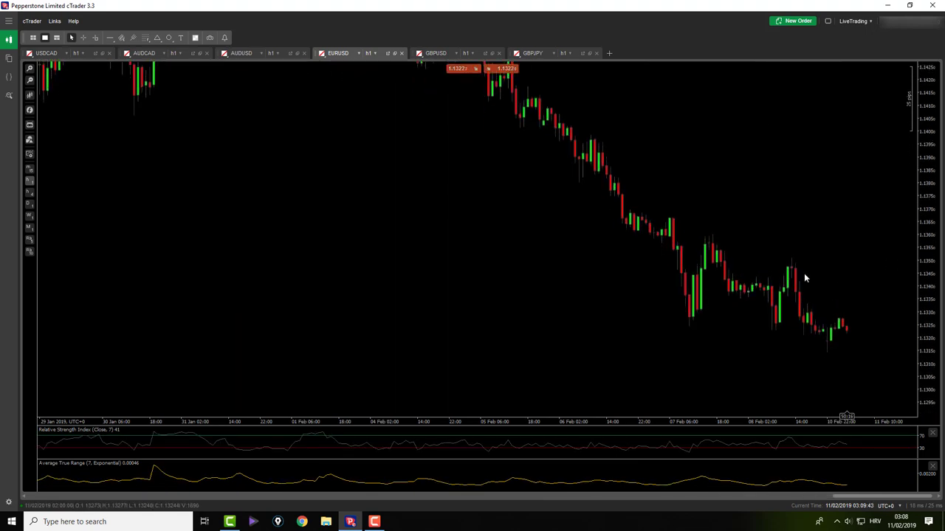
# - Draw a Fibonacci retracement on EURUSD from the 8 February high at 1.13508 to the latest swing low at 1.13144
pyautogui.click(147, 38)
pyautogui.click(163, 50)
pyautogui.moveTo(789, 258)
pyautogui.mouseDown()
pyautogui.moveTo(834, 354)
pyautogui.moveTo(825, 352)
pyautogui.mouseUp()
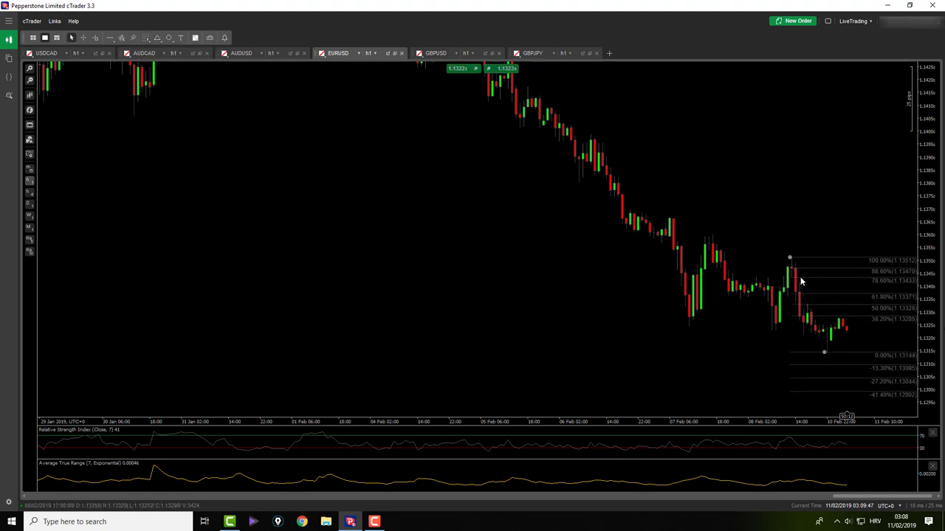
pyautogui.moveTo(792, 261); pyautogui.dragTo(796, 261)
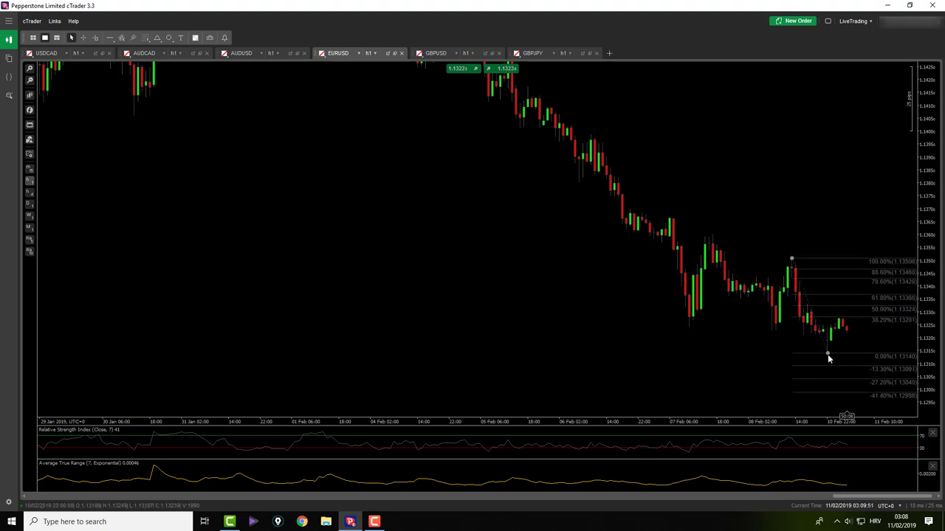
pyautogui.moveTo(836, 352); pyautogui.dragTo(827, 352)
# - Trace the possible pattern legs on EURUSD's latest drop and rebound, and delete the retracement
pyautogui.middleClick(785, 347)
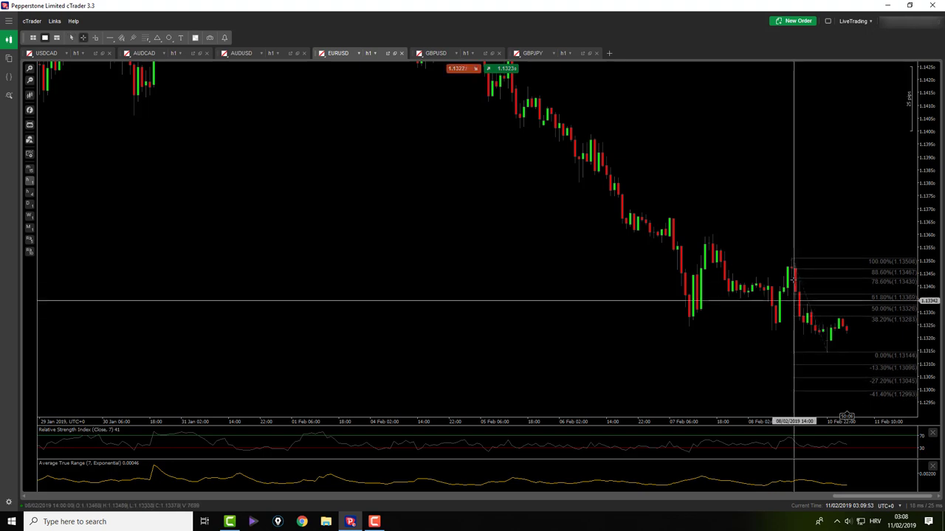
pyautogui.moveTo(791, 261); pyautogui.dragTo(822, 354)
pyautogui.moveTo(825, 352); pyautogui.dragTo(853, 300)
pyautogui.moveTo(854, 300); pyautogui.dragTo(860, 324)
pyautogui.middleClick(845, 341)
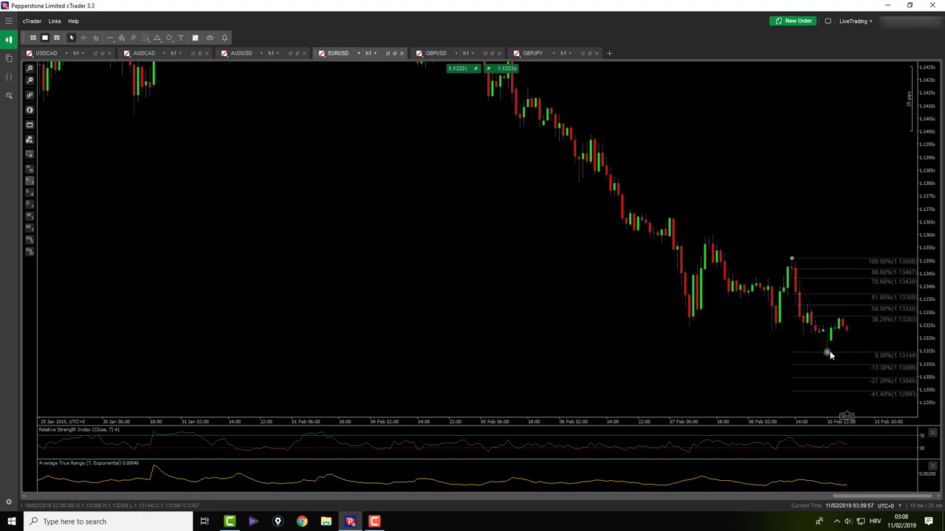
pyautogui.press('Delete')
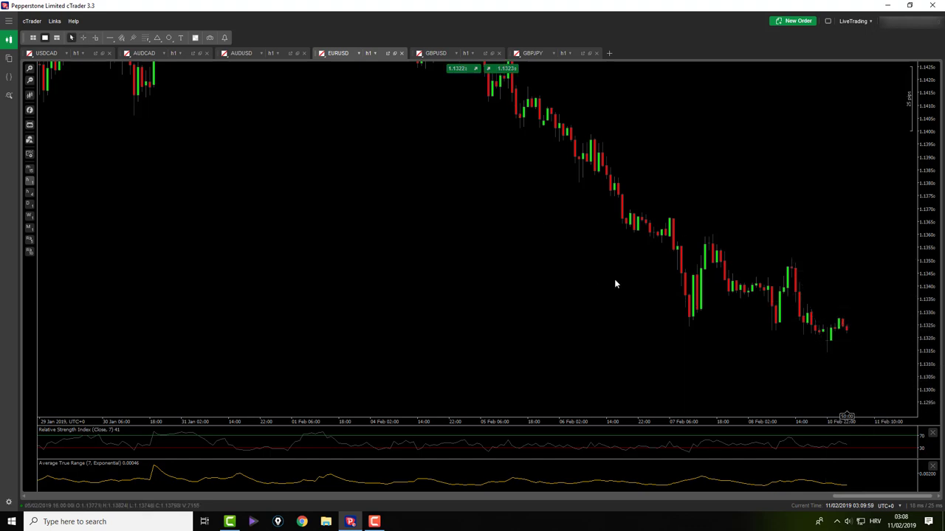
# - Switch to the GBPUSD chart and inspect the completion area of the pattern marked with triangles
pyautogui.click(436, 53)
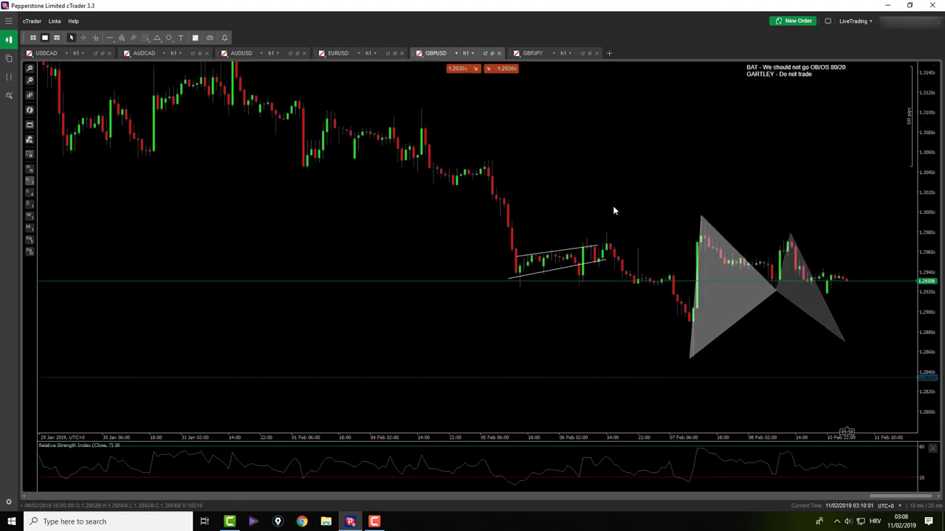
pyautogui.middleClick(798, 340)
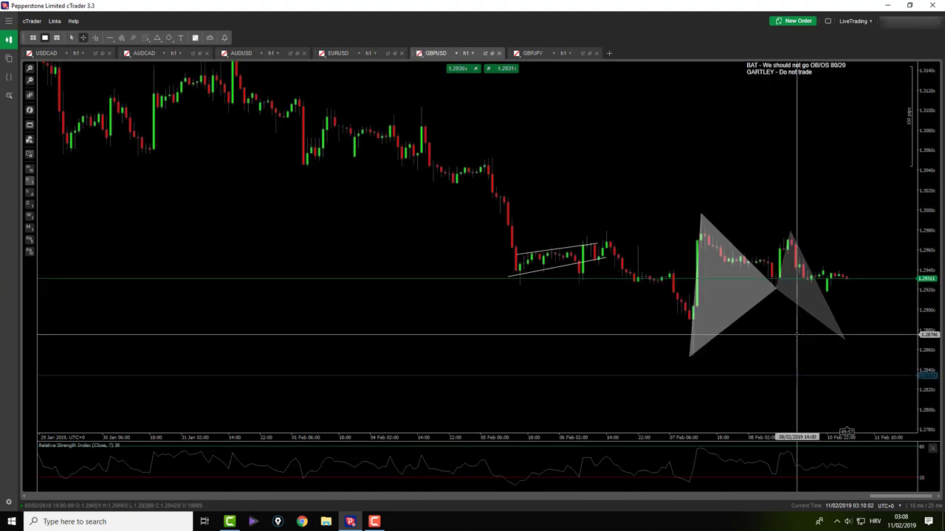
pyautogui.middleClick(842, 339)
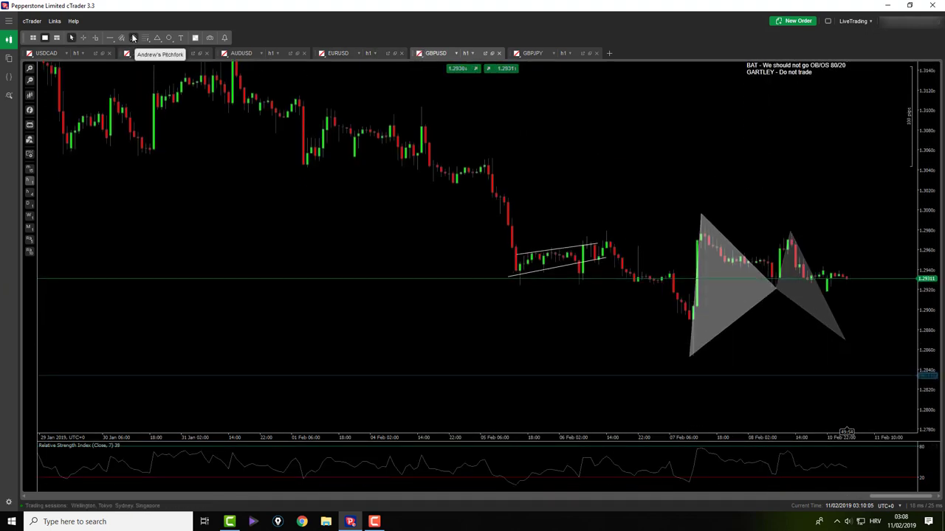
pyautogui.click(145, 38)
pyautogui.click(692, 359)
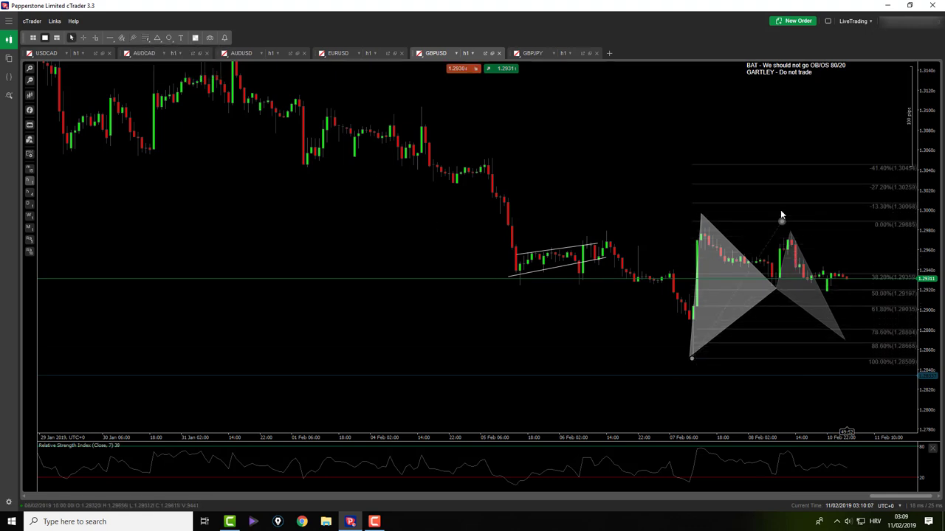
pyautogui.click(783, 215)
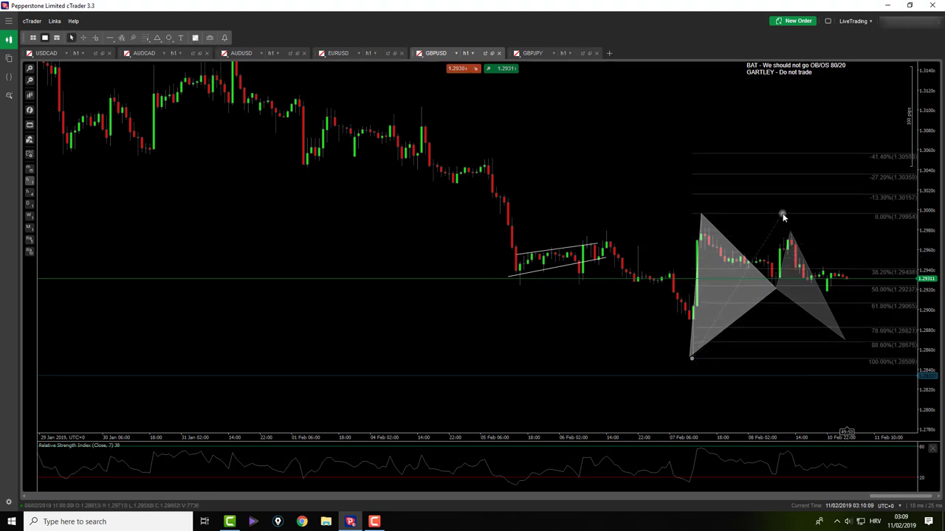
pyautogui.moveTo(784, 217)
pyautogui.mouseDown()
pyautogui.moveTo(796, 249)
pyautogui.moveTo(789, 230)
pyautogui.mouseUp()
pyautogui.press('Delete')
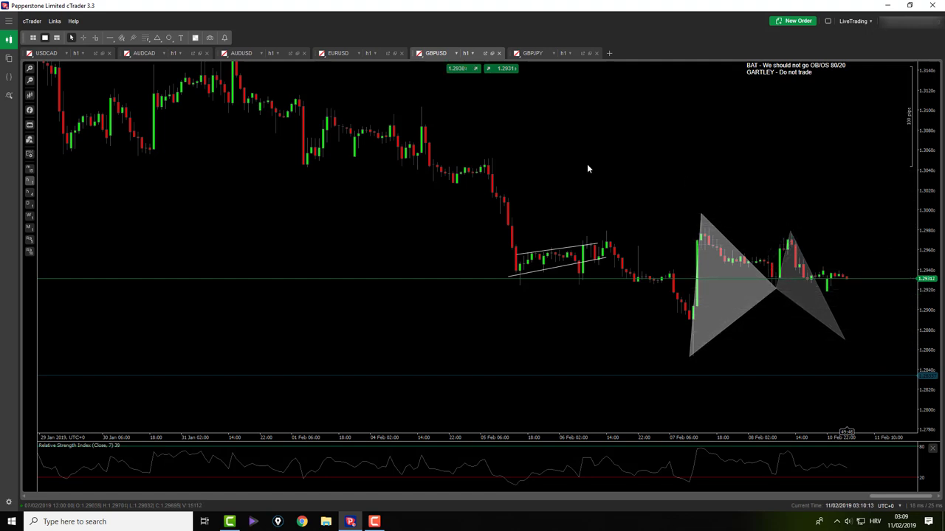
# - Draw a Fibonacci retracement over the marked GBPUSD pattern's first leg, from the 1.28539 low to the 1.29969 high
pyautogui.click(146, 38)
pyautogui.click(163, 49)
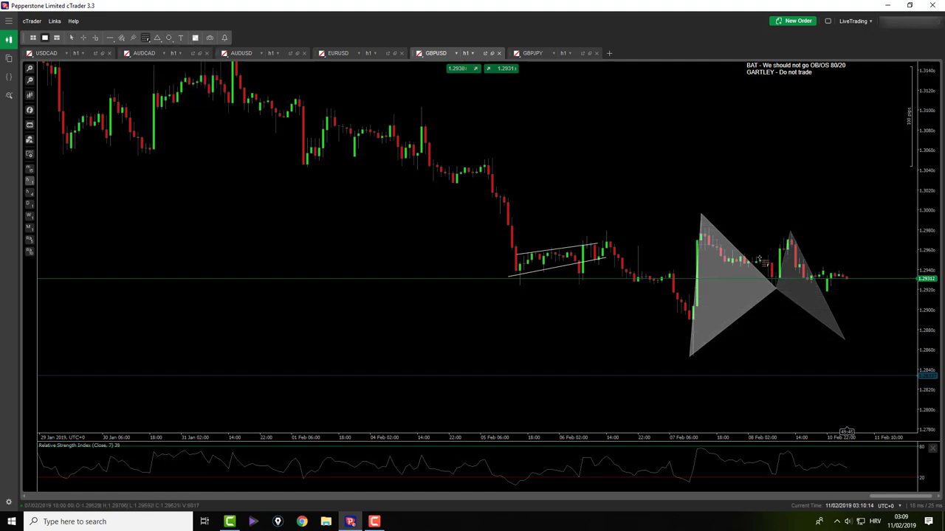
pyautogui.click(692, 357)
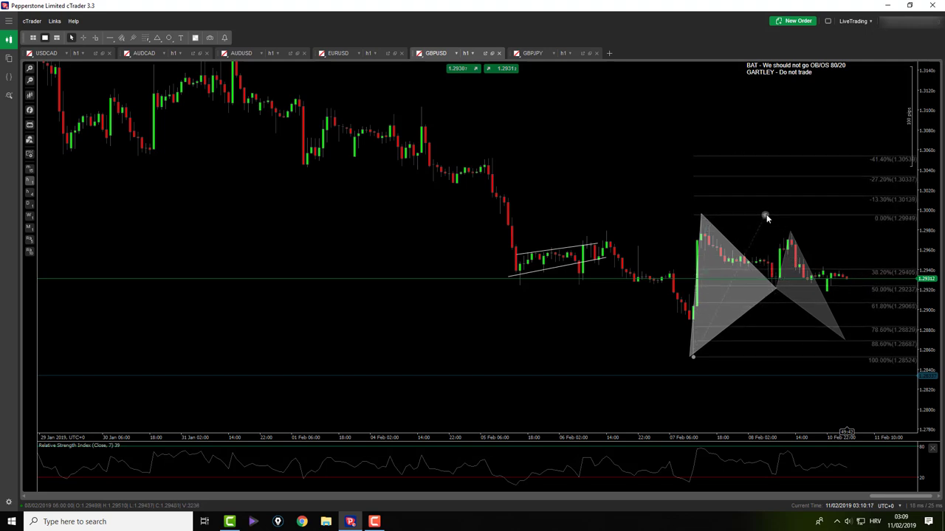
pyautogui.click(766, 214)
pyautogui.moveTo(693, 358); pyautogui.dragTo(693, 356)
pyautogui.click(723, 363)
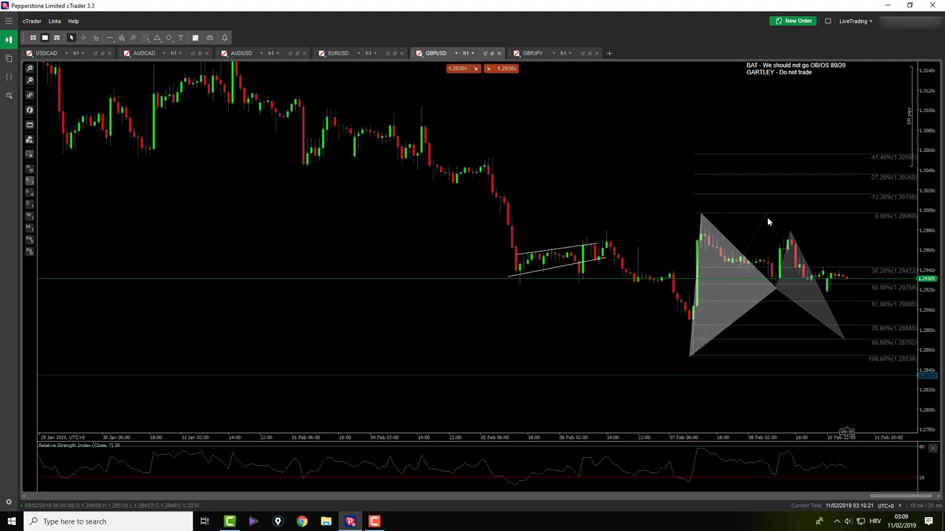
# - Create a GBPUSD price alert for Bid at or below 1.28919, and delete the Fibonacci retracement over the marked pattern
pyautogui.middleClick(865, 291)
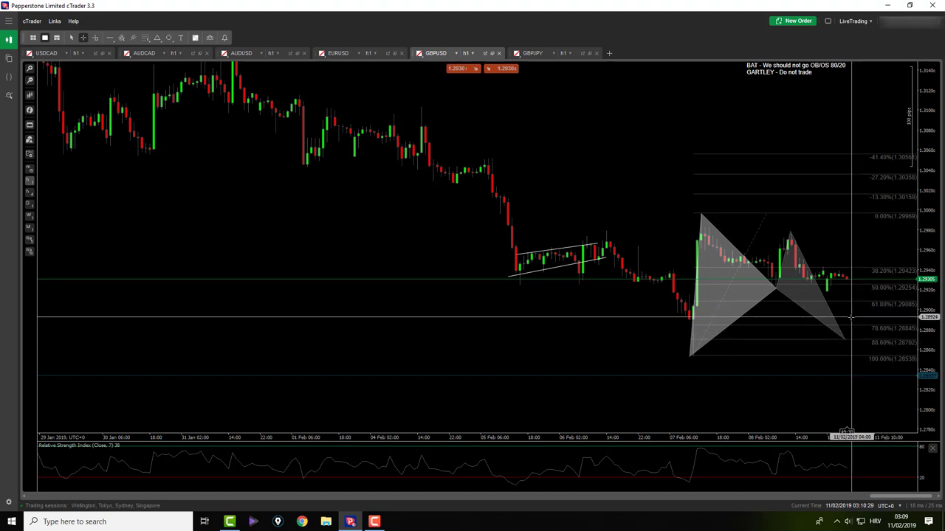
pyautogui.rightClick(851, 317)
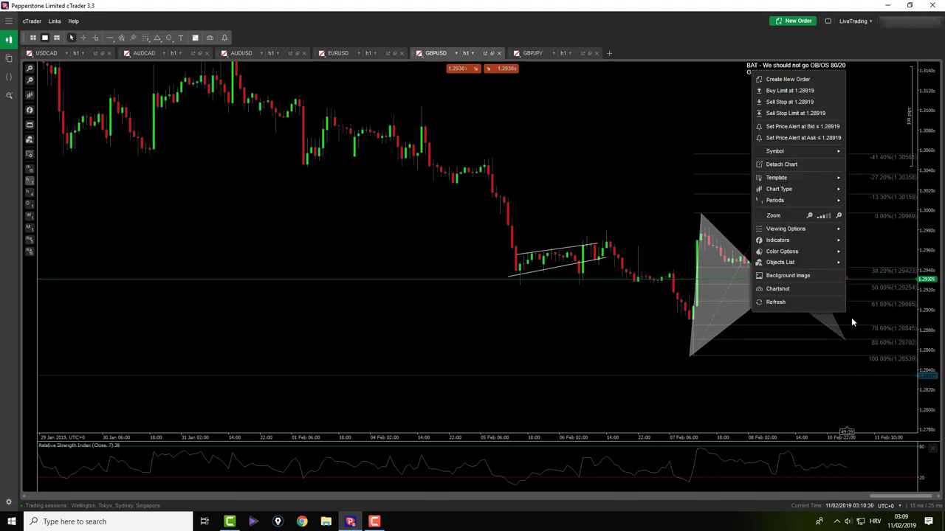
pyautogui.click(793, 126)
pyautogui.click(464, 341)
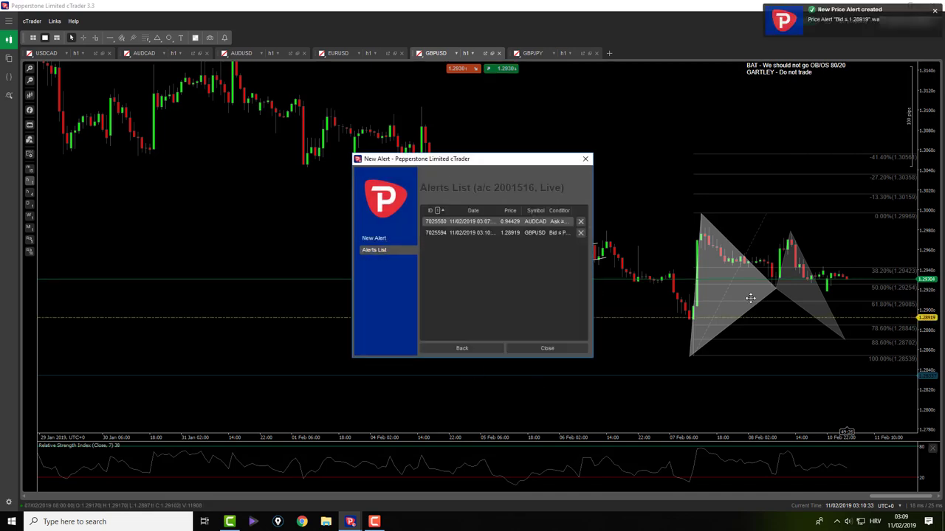
pyautogui.click(766, 215)
pyautogui.press('Delete')
pyautogui.click(585, 160)
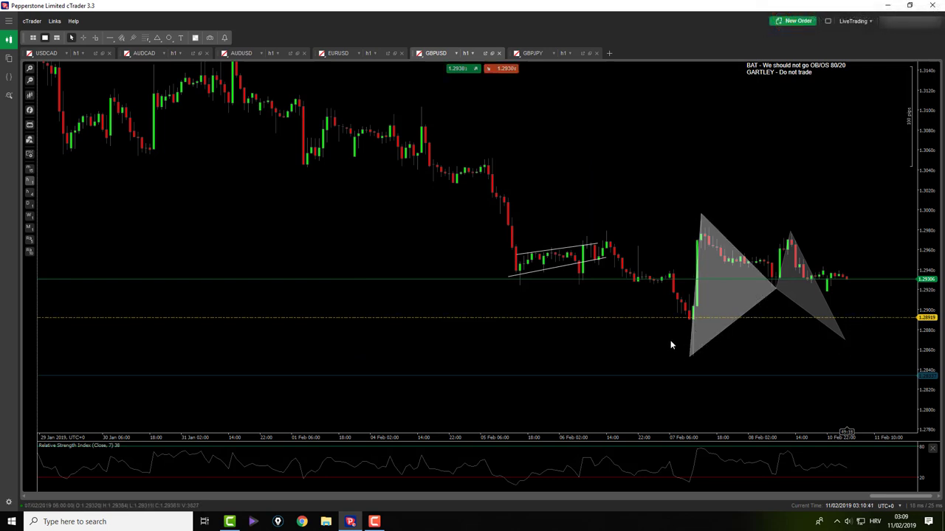
# - Switch to GBPJPY, check the 7 February rally with a Fibonacci retracement from the 141.124 low to the 142.629 high, and delete it
pyautogui.click(537, 55)
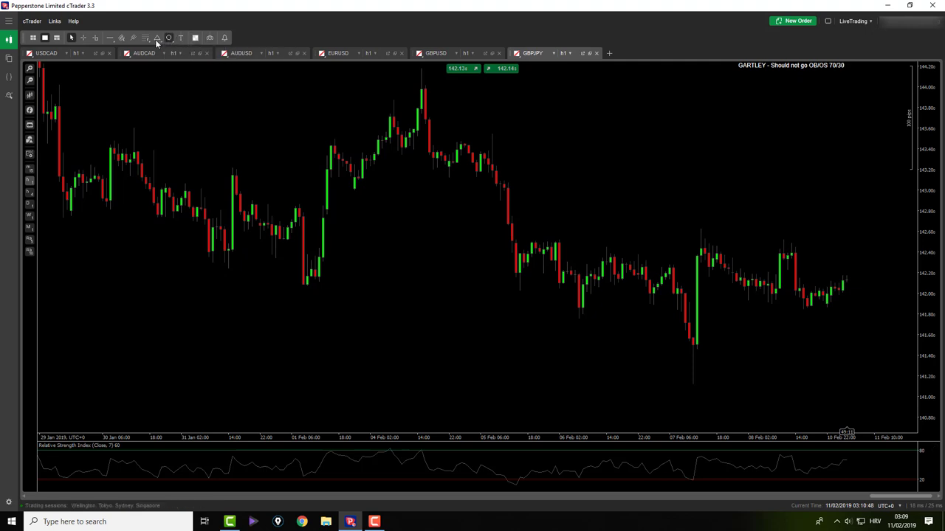
pyautogui.moveTo(148, 43)
pyautogui.click(177, 50)
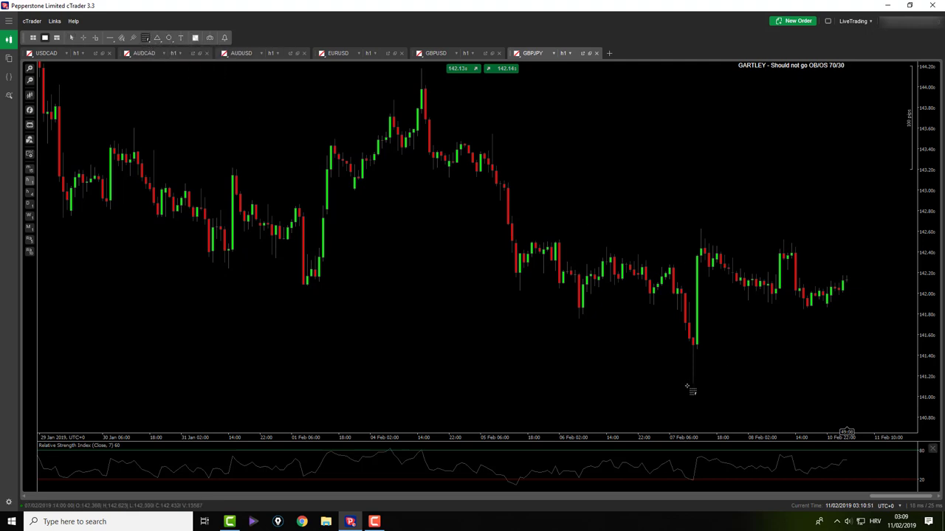
pyautogui.moveTo(694, 386); pyautogui.dragTo(763, 229)
pyautogui.moveTo(693, 386)
pyautogui.mouseDown()
pyautogui.moveTo(710, 383)
pyautogui.moveTo(694, 382)
pyautogui.mouseUp()
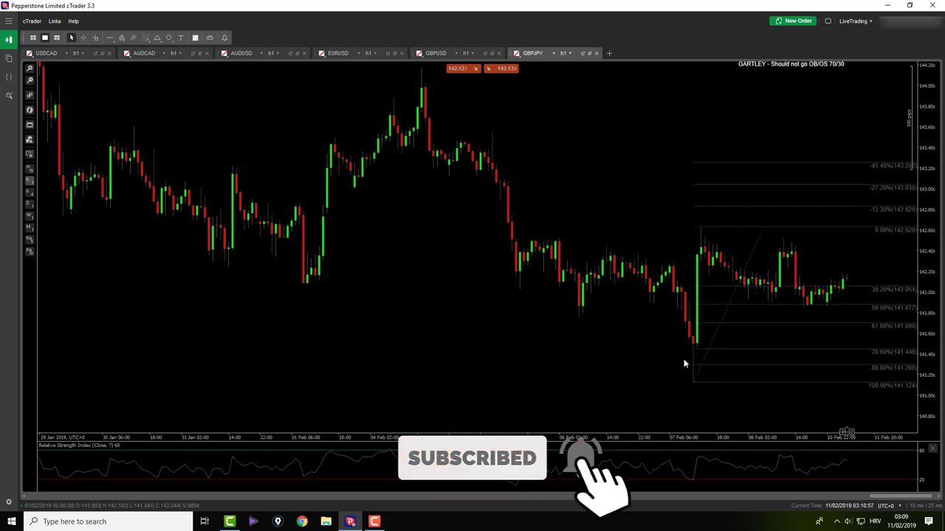
pyautogui.middleClick(721, 247)
pyautogui.moveTo(701, 226); pyautogui.dragTo(846, 273)
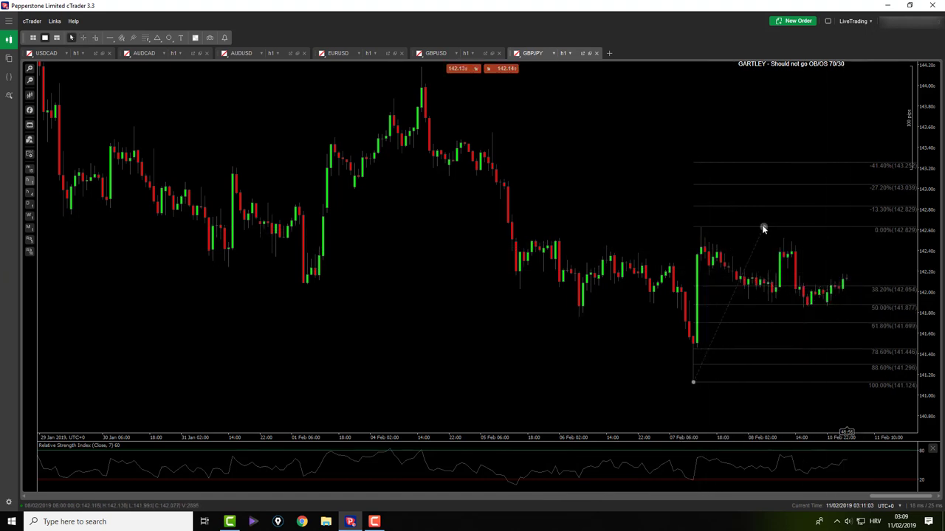
pyautogui.press('Delete')
# - Check GBPJPY's pullback with a Fibonacci retracement from the 142.623 high to the 141.846 low, and delete the retracement
pyautogui.click(147, 37)
pyautogui.moveTo(702, 226)
pyautogui.mouseDown()
pyautogui.moveTo(823, 322)
pyautogui.moveTo(803, 310)
pyautogui.mouseUp()
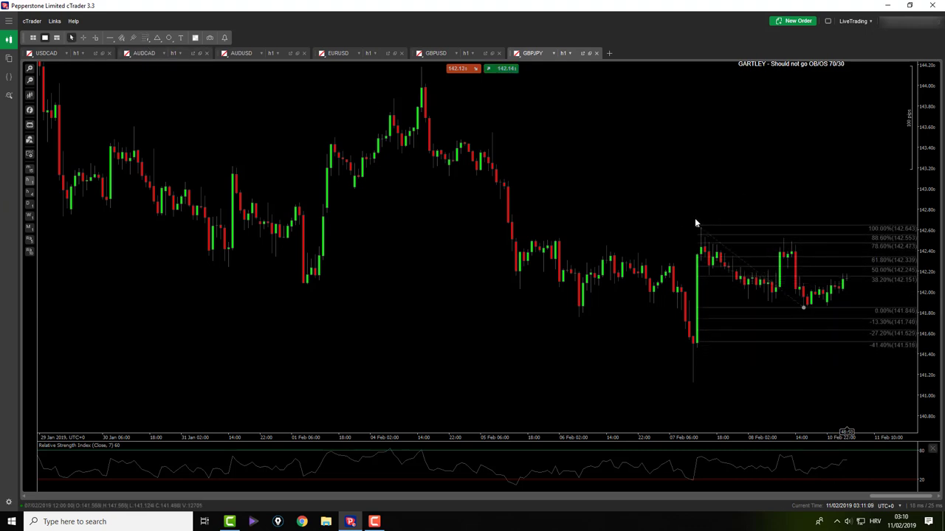
pyautogui.moveTo(696, 228); pyautogui.dragTo(701, 231)
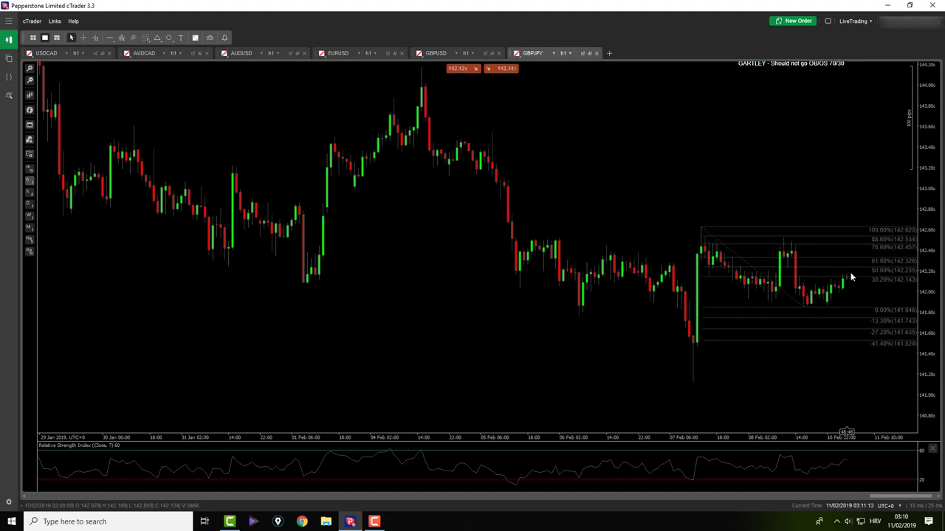
pyautogui.press('Delete')
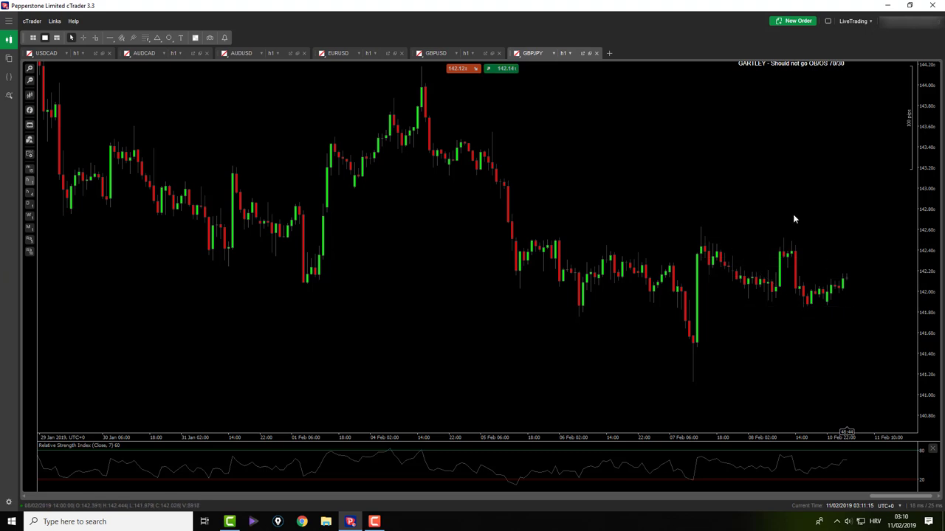
# - Draw a Fibonacci retracement over GBPJPY's 7 February rally, from the 141.124 low to 142.643
pyautogui.click(145, 38)
pyautogui.moveTo(693, 382)
pyautogui.mouseDown()
pyautogui.moveTo(768, 219)
pyautogui.moveTo(780, 224)
pyautogui.mouseUp()
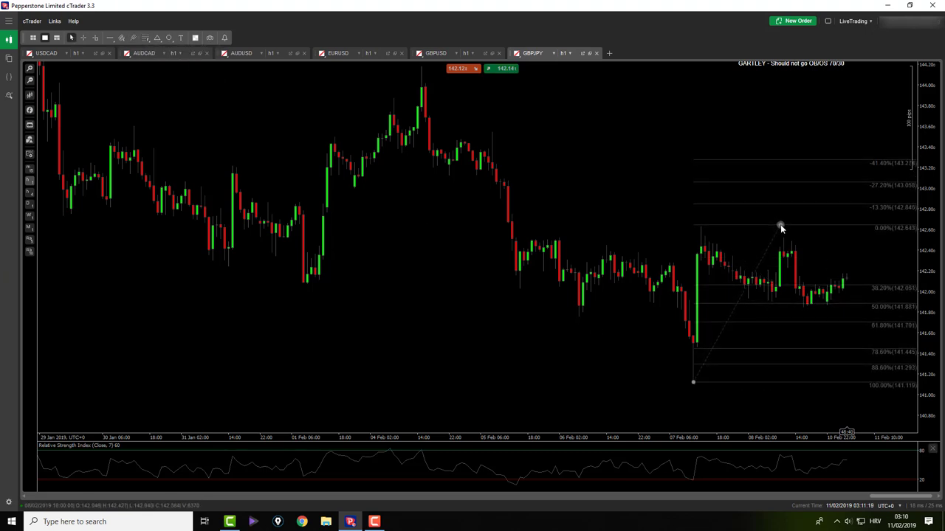
pyautogui.moveTo(693, 382); pyautogui.dragTo(695, 381)
# - Draw a triangle joining GBPJPY's 7 February low, the rally high and the 8 February pullback low
pyautogui.click(160, 39)
pyautogui.click(193, 70)
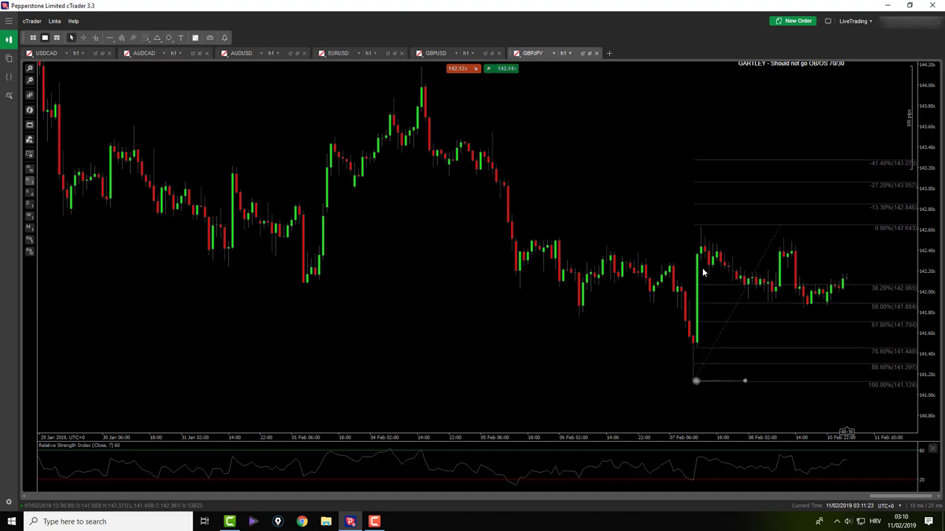
pyautogui.click(700, 226)
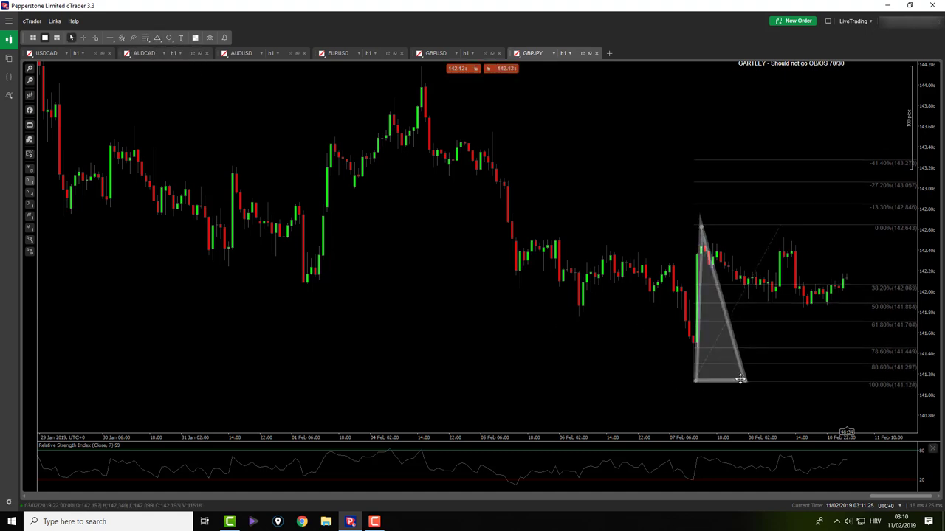
pyautogui.moveTo(745, 379); pyautogui.dragTo(803, 306)
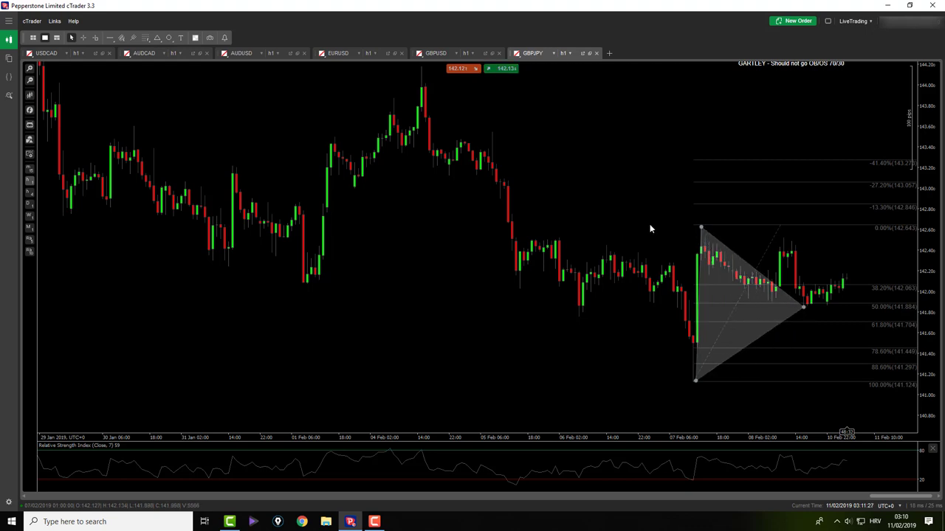
# - Draw a second triangle from the pullback low through the latest high to the 88.6% level at 141.297, and delete the retracement
pyautogui.click(157, 37)
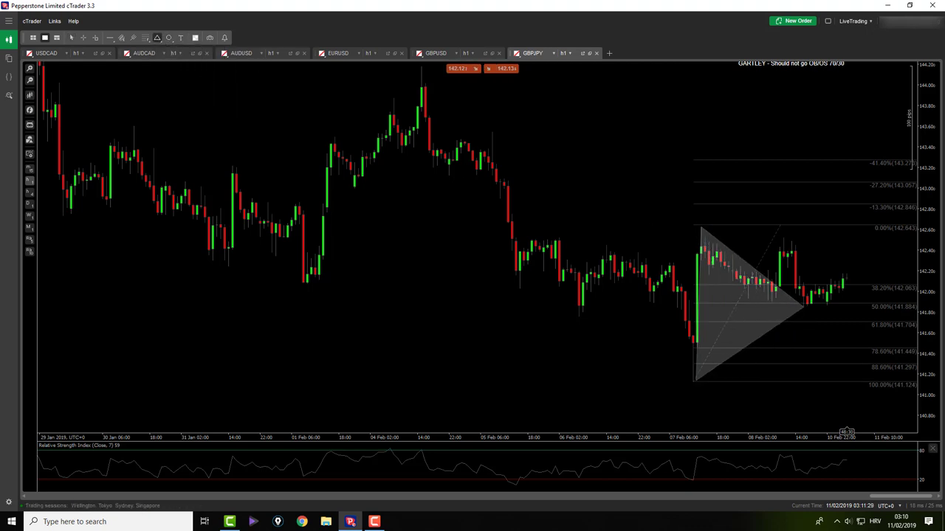
pyautogui.moveTo(802, 307); pyautogui.dragTo(883, 367)
pyautogui.click(849, 277)
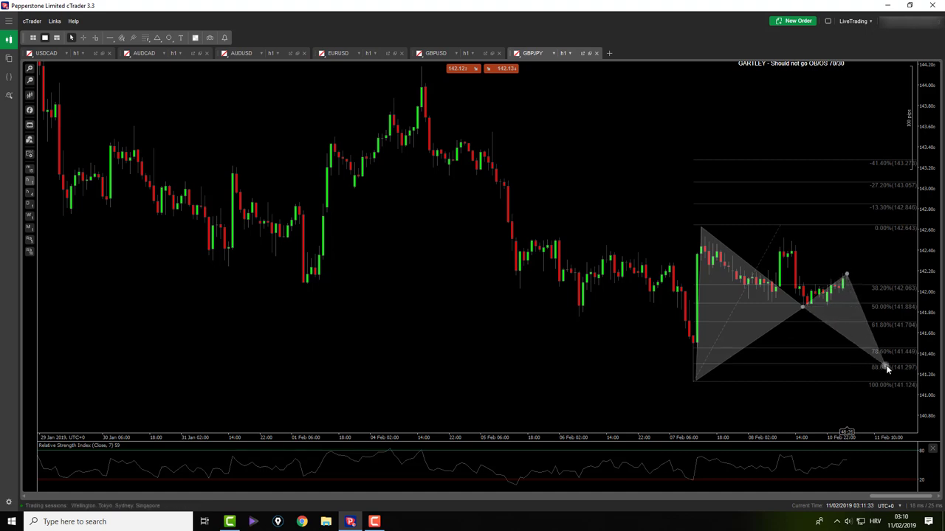
pyautogui.click(780, 227)
pyautogui.press('Delete')
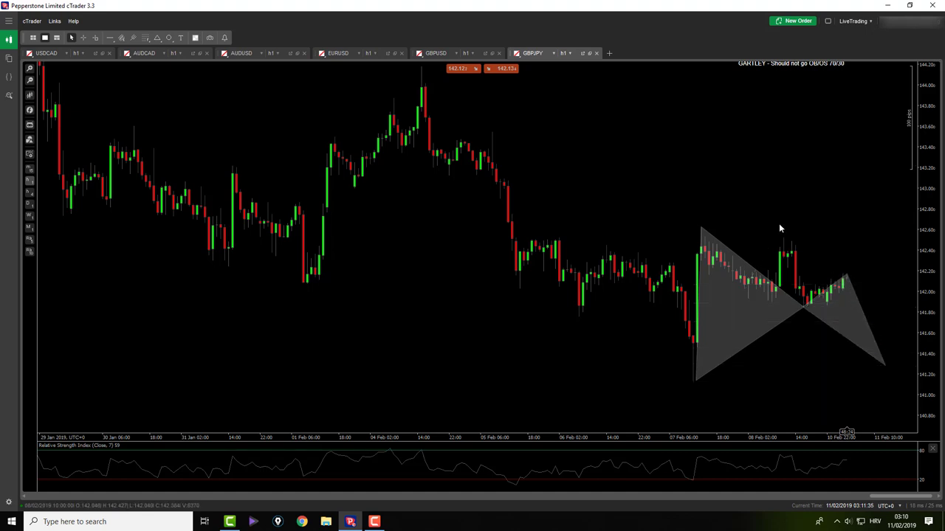
# - Create a GBPJPY price alert for Ask at or below 141.515
pyautogui.rightClick(883, 344)
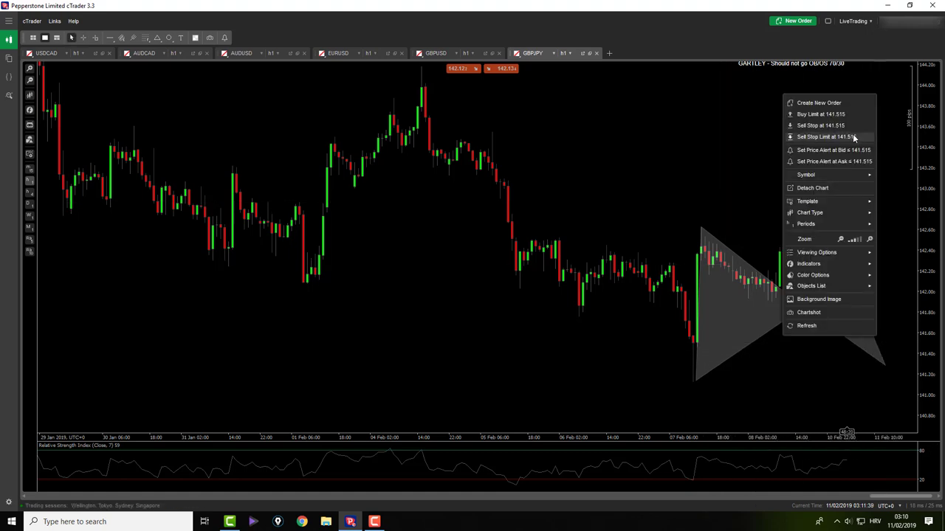
pyautogui.click(848, 162)
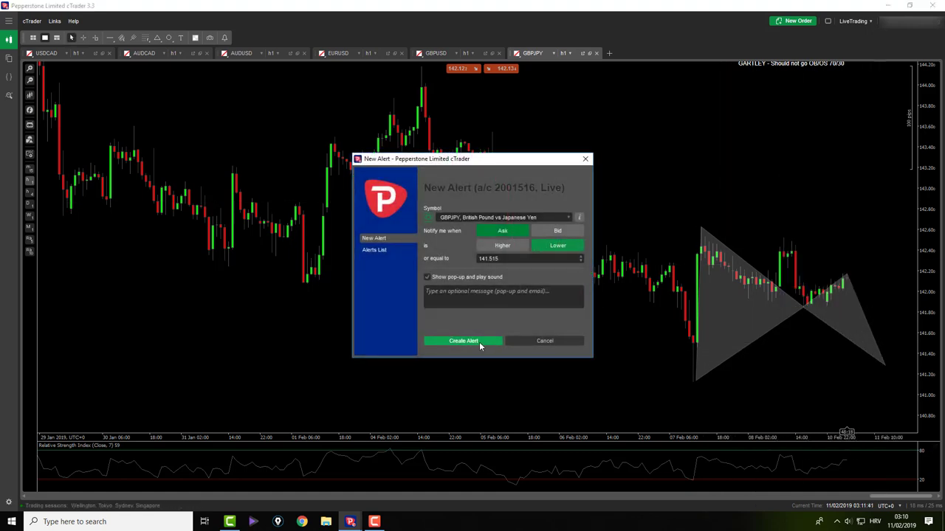
pyautogui.click(463, 340)
pyautogui.click(541, 344)
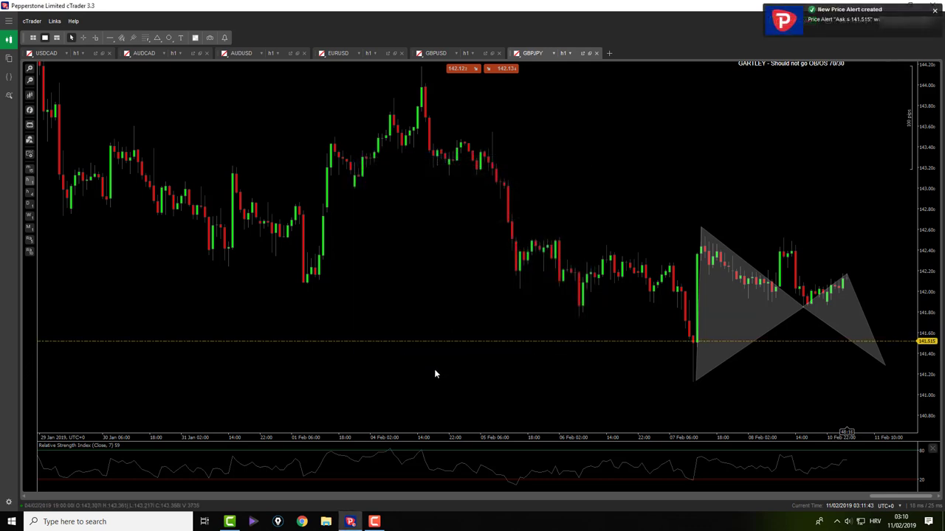
# - Review the USDCAD, AUDCAD, AUDUSD, EURUSD, GBPUSD and GBPJPY charts in turn for pattern notes, marked patterns and alert levels
pyautogui.click(48, 55)
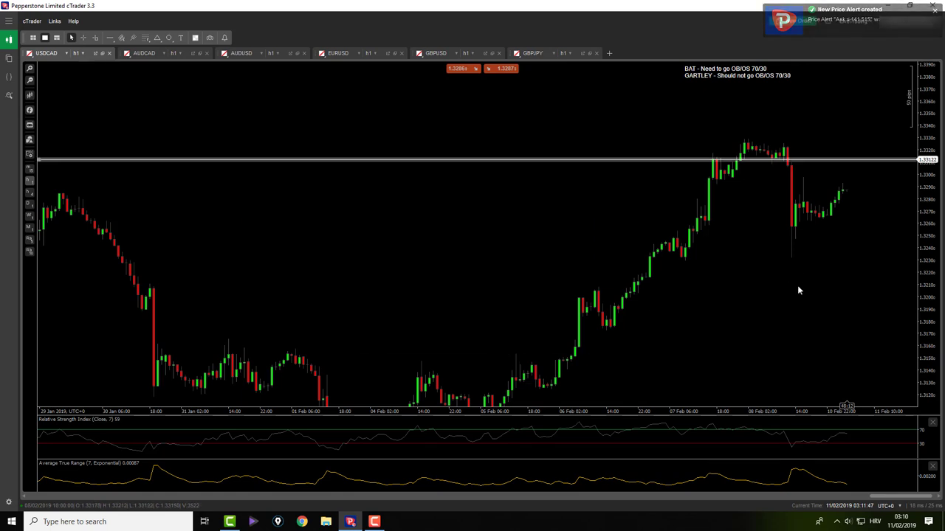
pyautogui.click(724, 83)
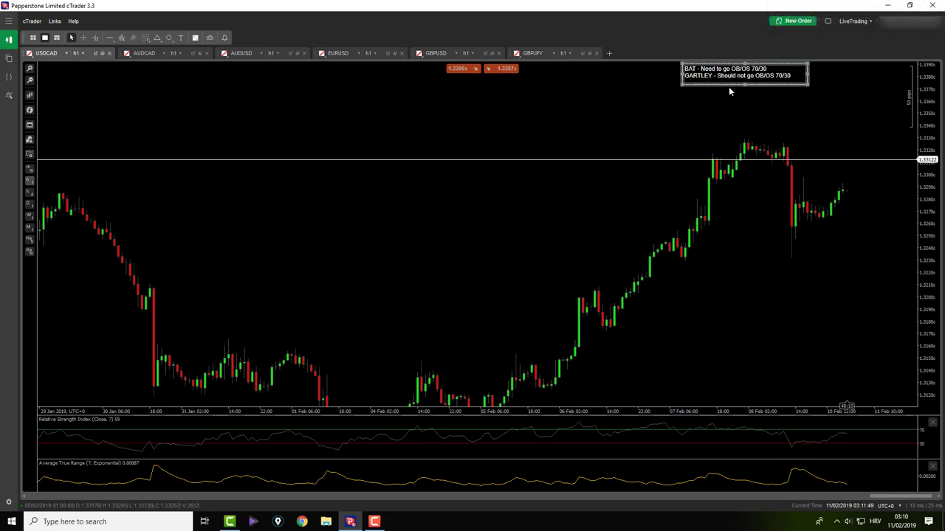
pyautogui.click(715, 104)
pyautogui.click(147, 37)
pyautogui.click(170, 51)
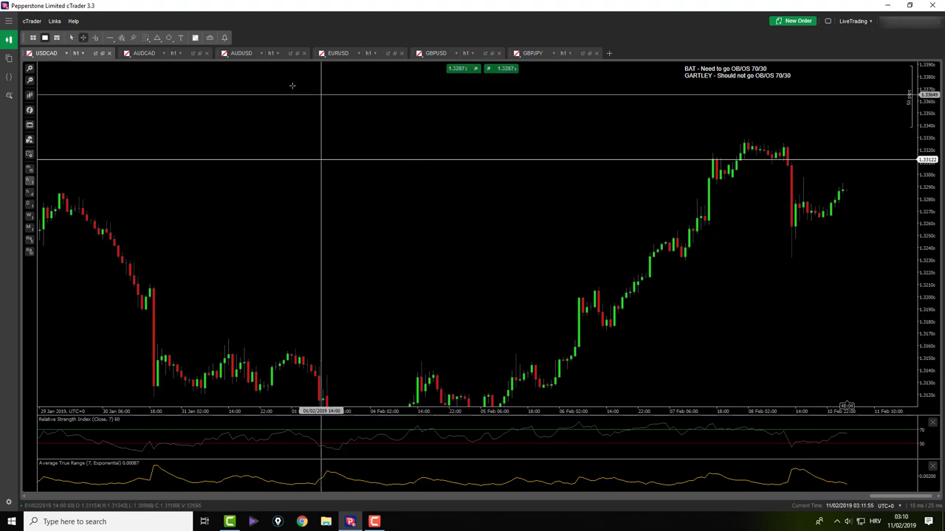
pyautogui.click(160, 54)
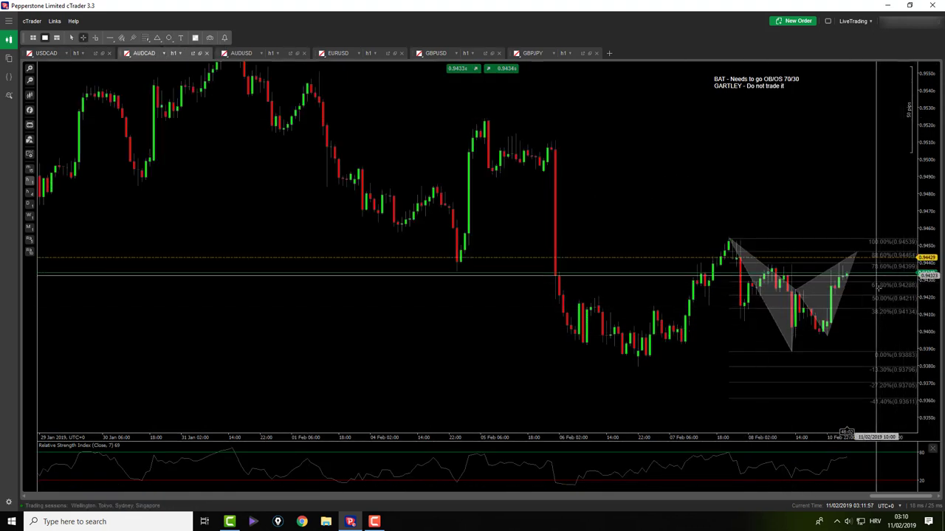
pyautogui.click(251, 54)
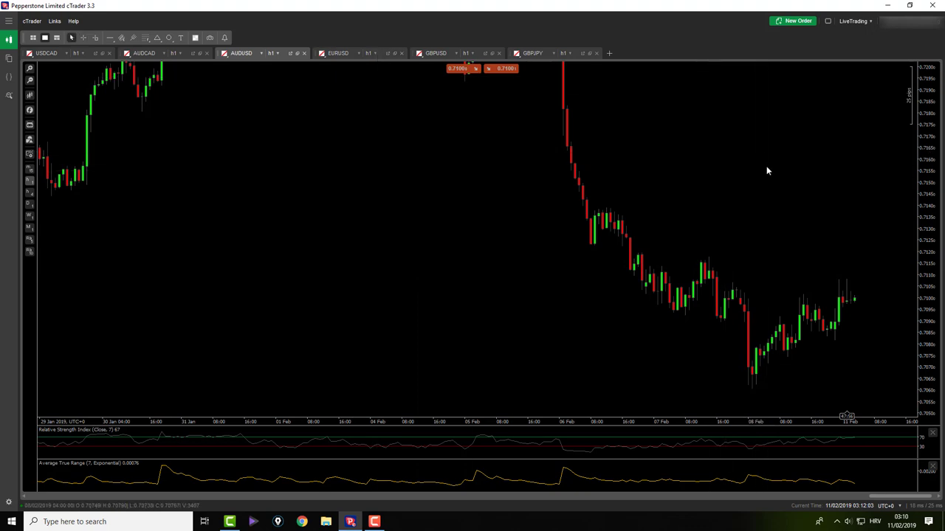
pyautogui.moveTo(744, 388); pyautogui.dragTo(755, 102)
pyautogui.click(332, 56)
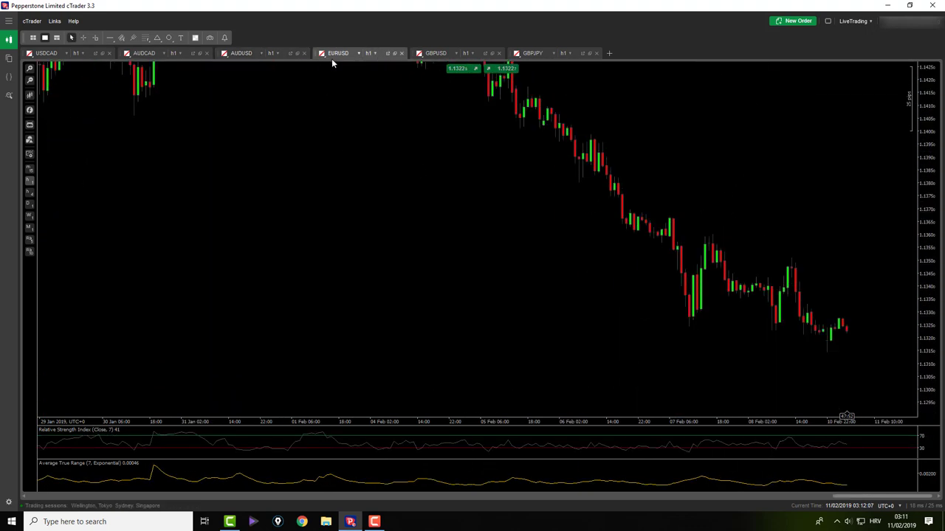
pyautogui.click(448, 55)
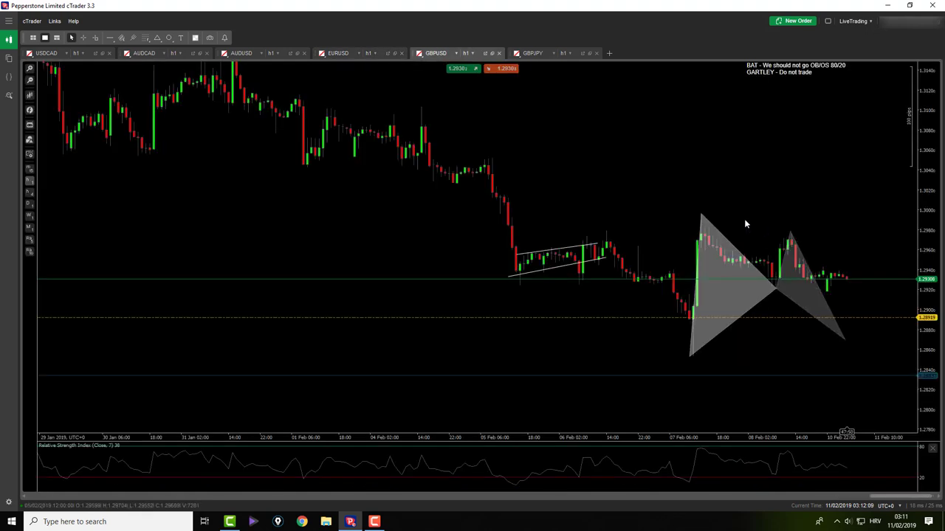
pyautogui.click(542, 55)
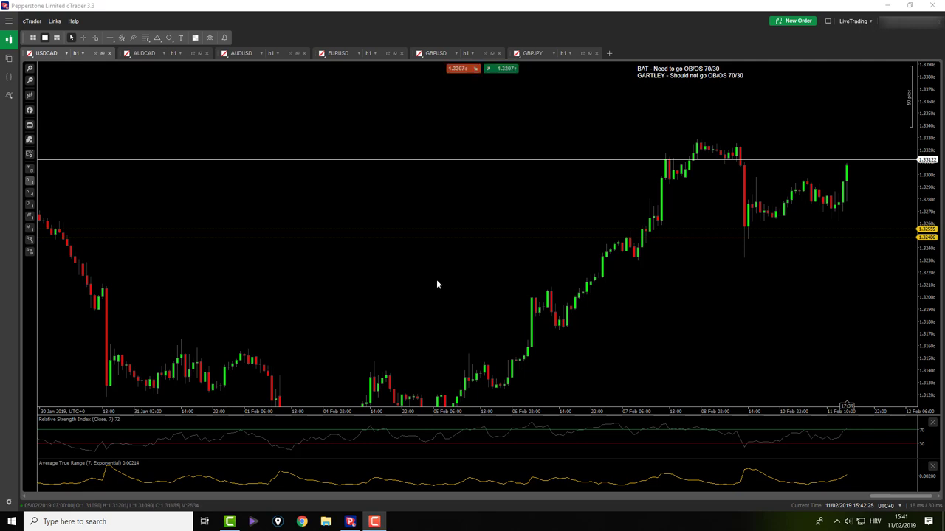
# - Check USDCAD's drop with a Fibonacci retracement from the 1.33311 high to the 1.32290 low, and remove the retracement
pyautogui.moveTo(461, 305); pyautogui.dragTo(417, 285)
pyautogui.moveTo(274, 74); pyautogui.dragTo(359, 183)
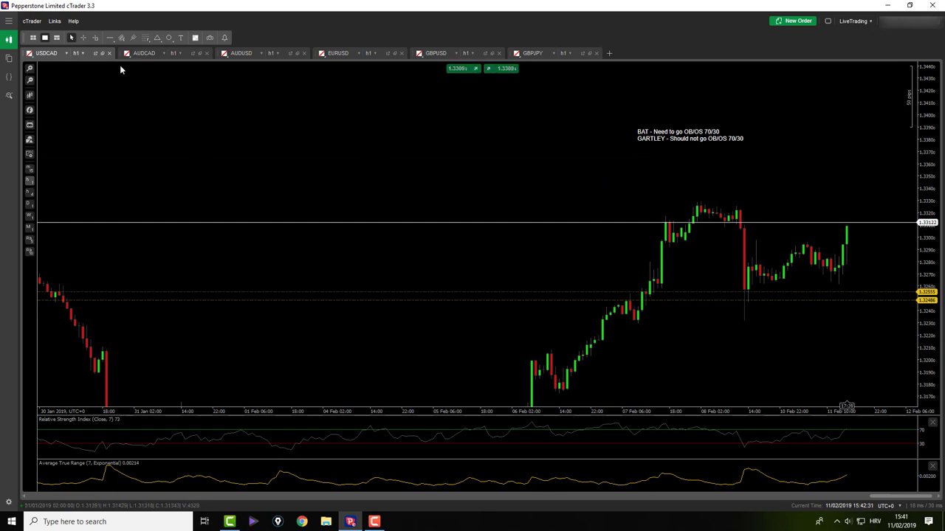
pyautogui.click(145, 38)
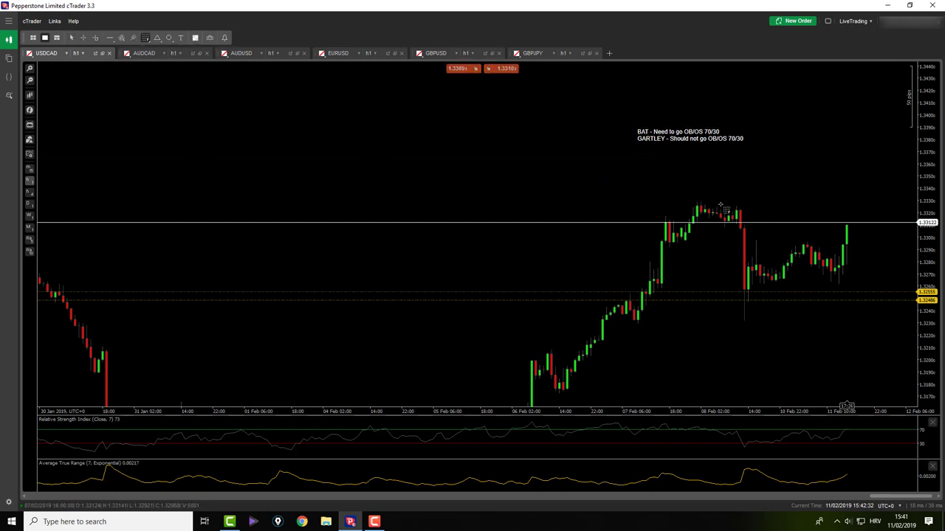
pyautogui.click(699, 201)
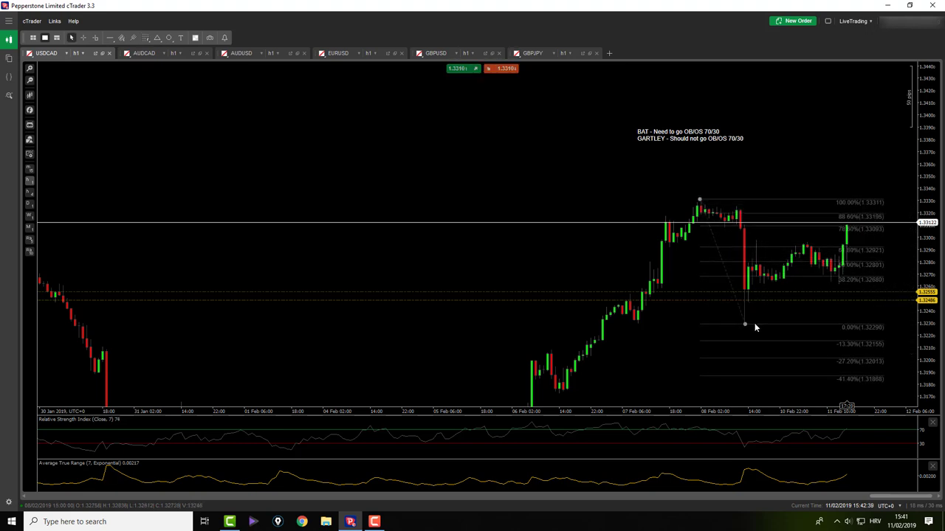
pyautogui.press('Escape')
# - Draw a Fibonacci retracement over USDCAD's rebound from the 8 February low at 1.32322 to the 1.32961 high, and compare the later pullback
pyautogui.click(146, 37)
pyautogui.click(159, 51)
pyautogui.click(745, 323)
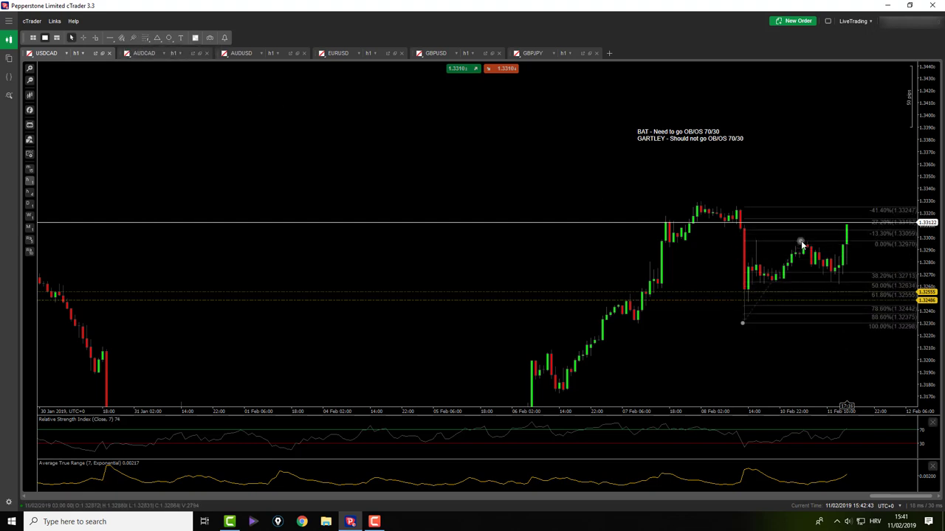
pyautogui.click(814, 243)
pyautogui.moveTo(744, 324); pyautogui.dragTo(840, 308)
pyautogui.middleClick(736, 328)
pyautogui.middleClick(840, 308)
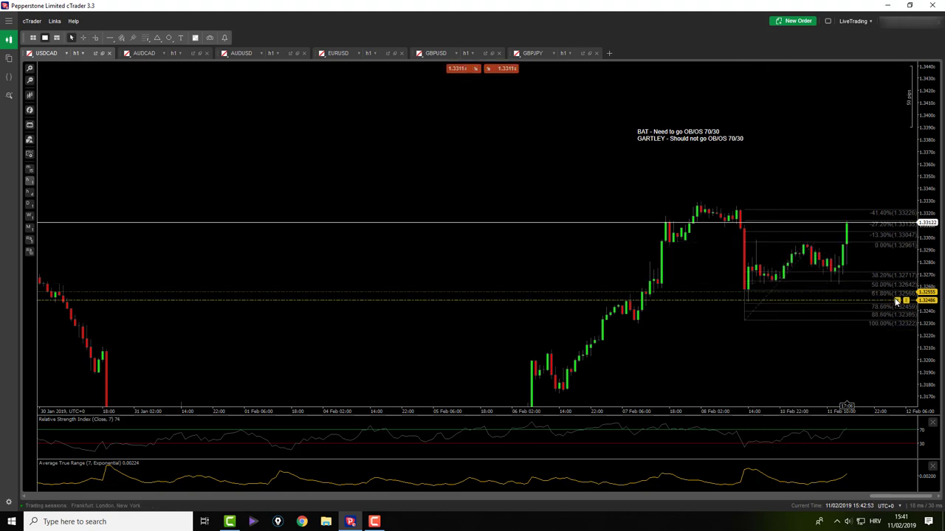
# - Remove the USDCAD price alert at 1.32486 and delete the Fibonacci retracement over the rebound
pyautogui.click(896, 301)
pyautogui.click(817, 242)
pyautogui.press('Delete')
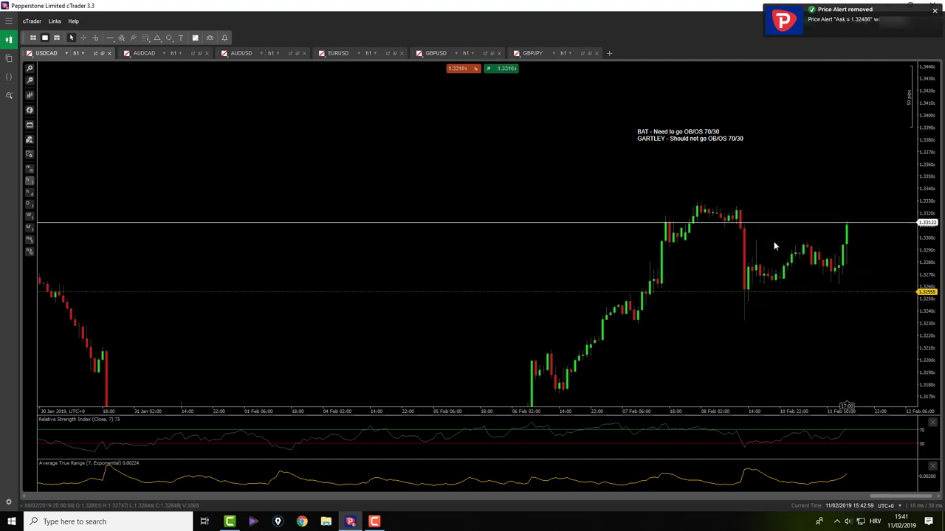
# - Remove the USDCAD price alert at 1.32555
pyautogui.middleClick(773, 242)
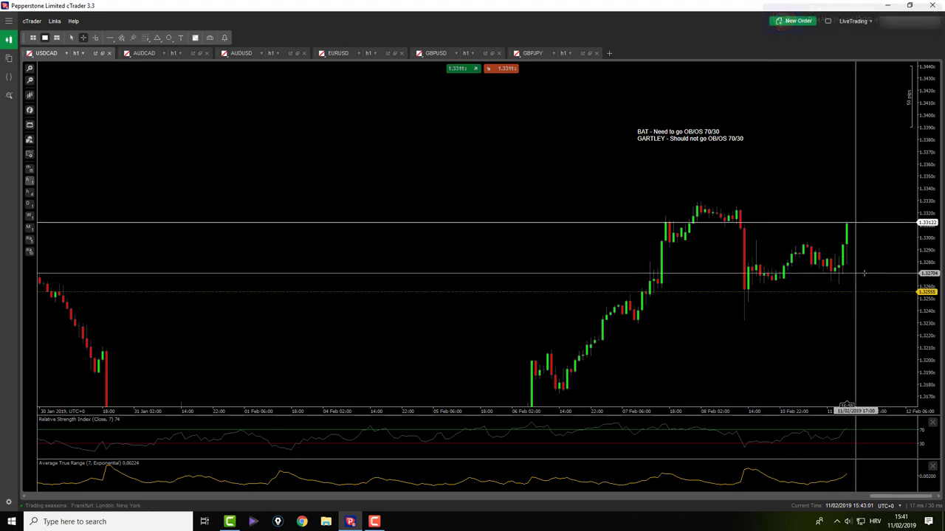
pyautogui.click(899, 293)
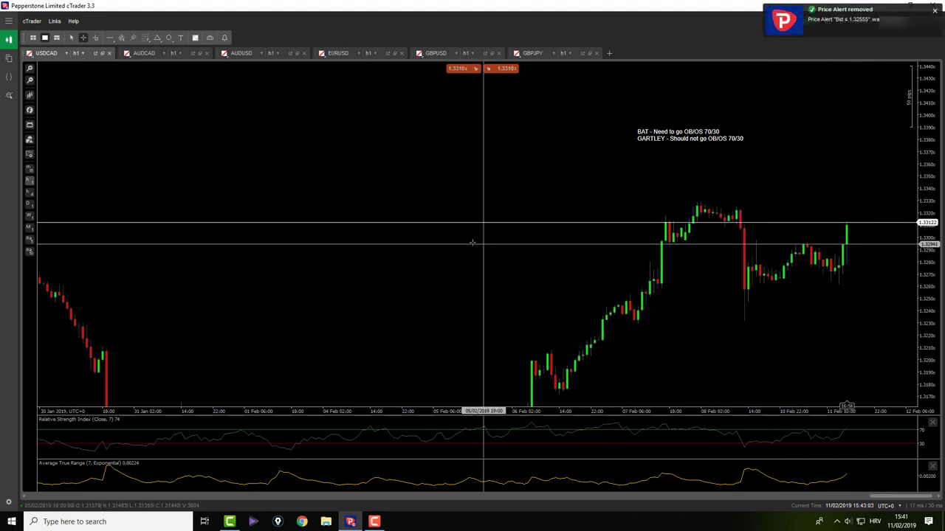
# - Open the AUDCAD chart and move the BAT and GARTLEY note closer to the latest price action
pyautogui.click(144, 54)
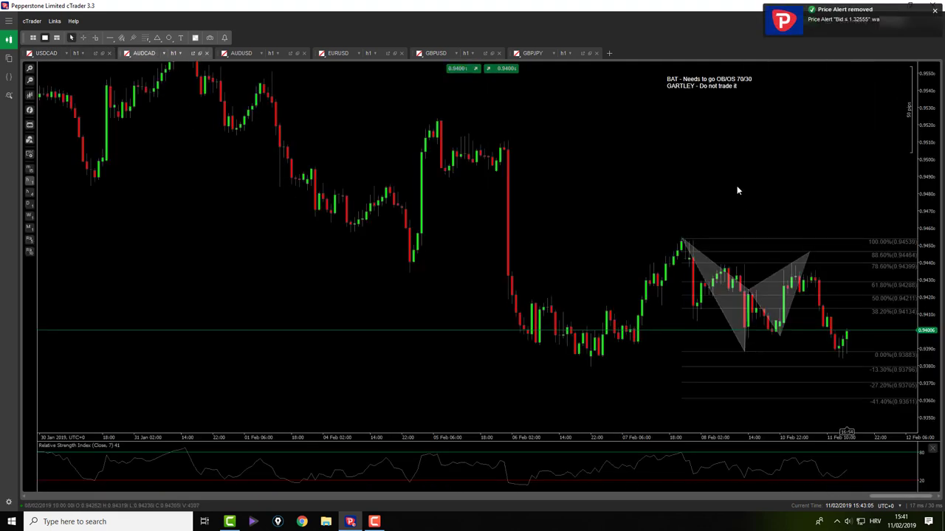
pyautogui.moveTo(768, 179); pyautogui.dragTo(771, 234)
pyautogui.moveTo(723, 119); pyautogui.dragTo(789, 193)
pyautogui.moveTo(699, 190)
pyautogui.mouseDown()
pyautogui.moveTo(707, 215)
pyautogui.moveTo(703, 191)
pyautogui.mouseUp()
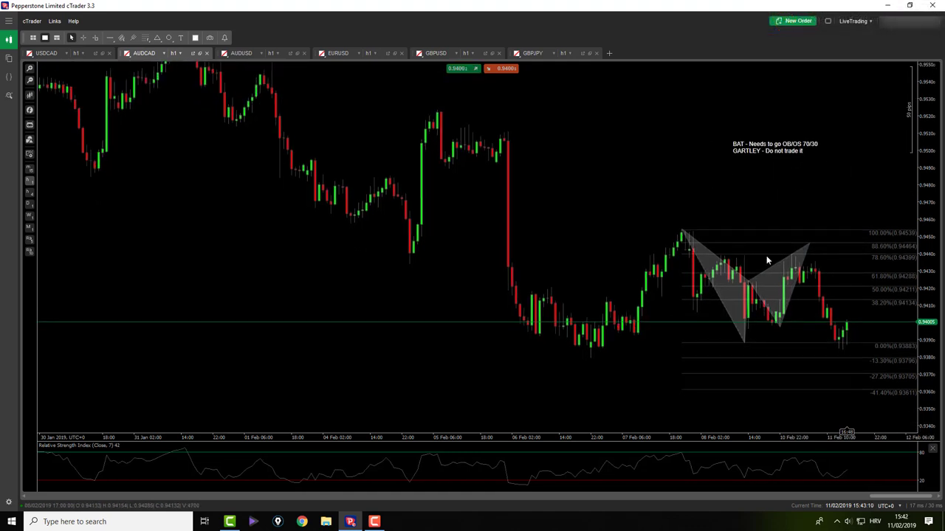
# - Delete both pattern triangles and the old Fibonacci retracement from the AUDCAD chart
pyautogui.click(779, 328)
pyautogui.press('Delete')
pyautogui.click(744, 340)
pyautogui.click(746, 343)
pyautogui.press('Delete')
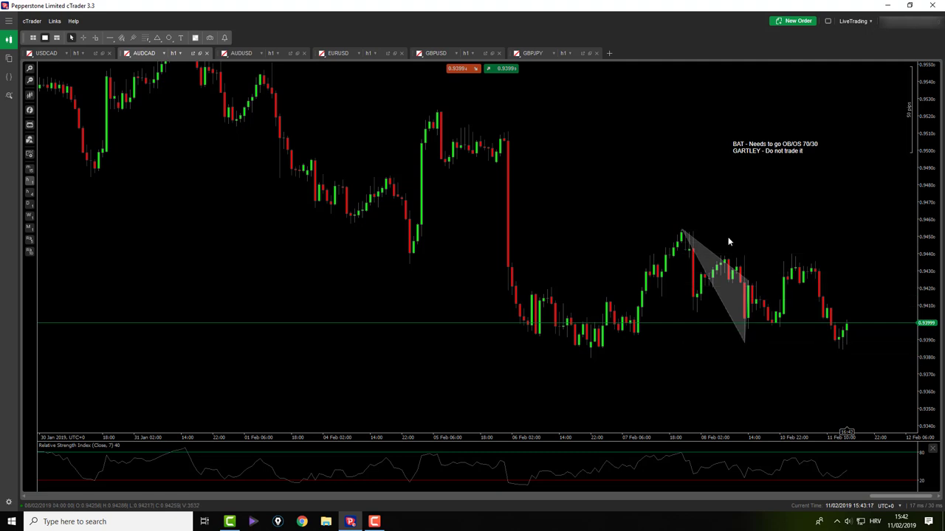
pyautogui.press('Delete')
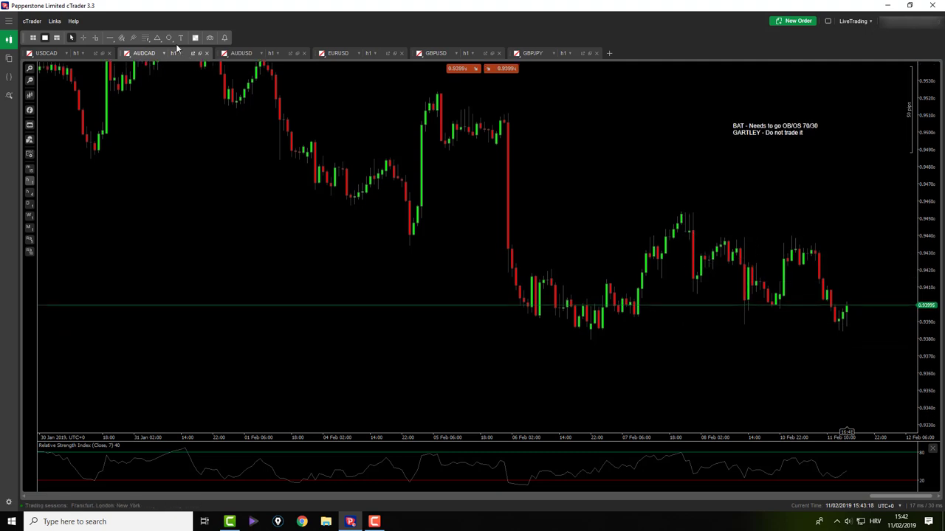
# - Check AUDCAD's rise from the 6 February low to the 7 February high with a Fibonacci retracement, and remove the retracement
pyautogui.click(144, 37)
pyautogui.moveTo(592, 340); pyautogui.dragTo(698, 214)
pyautogui.press('Delete')
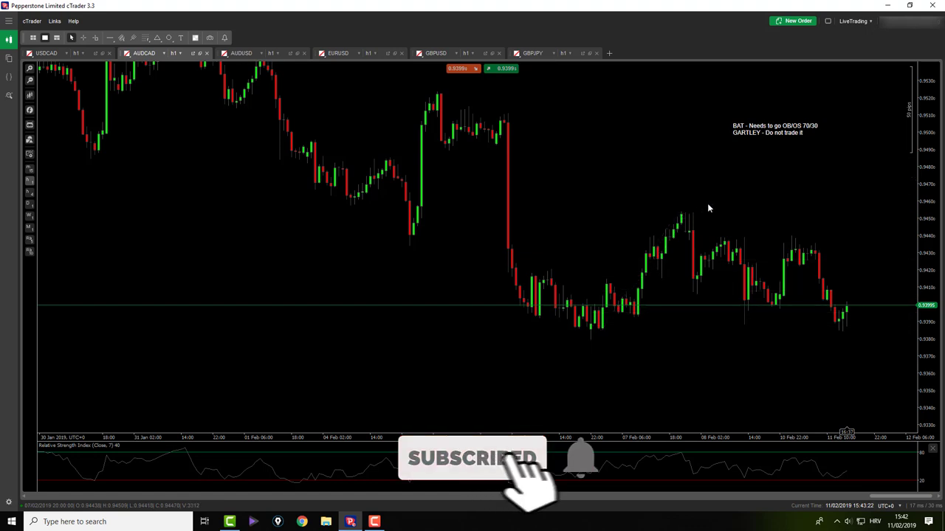
# - Measure AUDUSD's successive price swings between its main highs and lows from 7 to 11 February
pyautogui.click(243, 53)
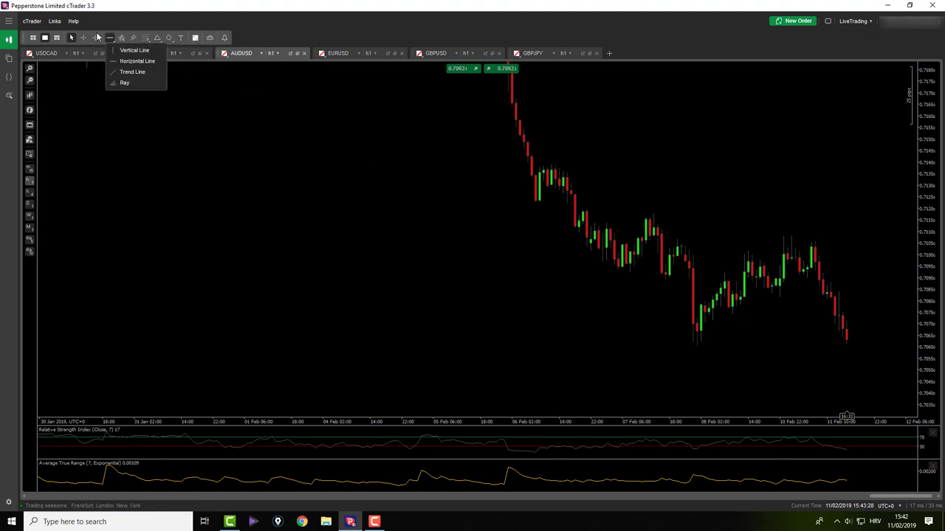
pyautogui.click(82, 38)
pyautogui.moveTo(696, 342); pyautogui.dragTo(790, 243)
pyautogui.moveTo(806, 286)
pyautogui.mouseDown()
pyautogui.moveTo(795, 274)
pyautogui.moveTo(806, 273)
pyautogui.mouseUp()
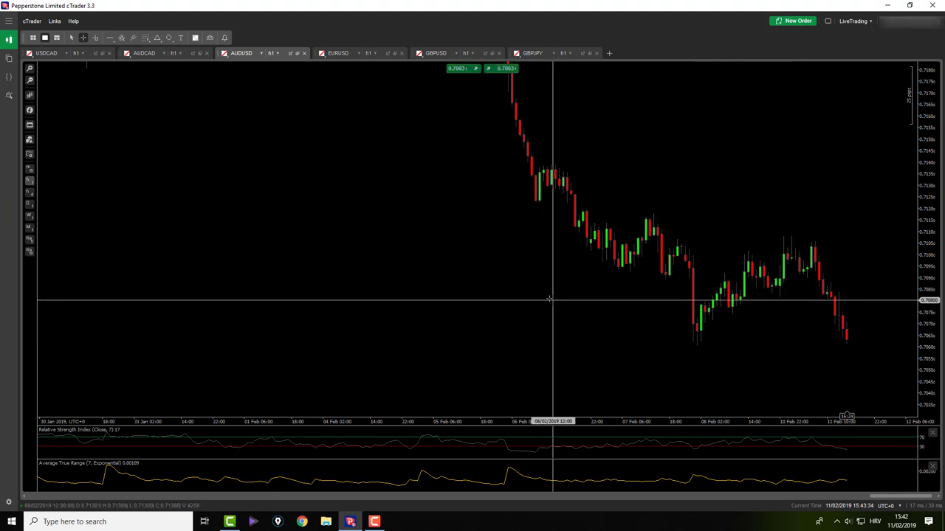
pyautogui.moveTo(651, 211); pyautogui.dragTo(701, 336)
pyautogui.moveTo(711, 337); pyautogui.dragTo(725, 261)
pyautogui.moveTo(724, 274); pyautogui.dragTo(740, 326)
pyautogui.middleClick(740, 327)
# - Compare AUDUSD's rebound with a Fibonacci retracement from the 0.71176 high to the 0.70605 low, and remove the retracement
pyautogui.click(145, 40)
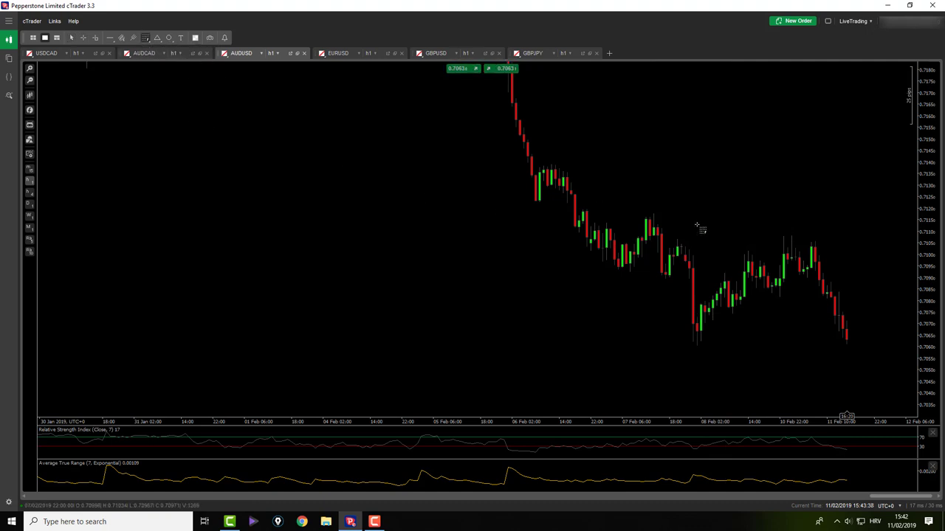
pyautogui.moveTo(650, 215)
pyautogui.mouseDown()
pyautogui.moveTo(686, 365)
pyautogui.moveTo(706, 344)
pyautogui.moveTo(696, 345)
pyautogui.mouseUp()
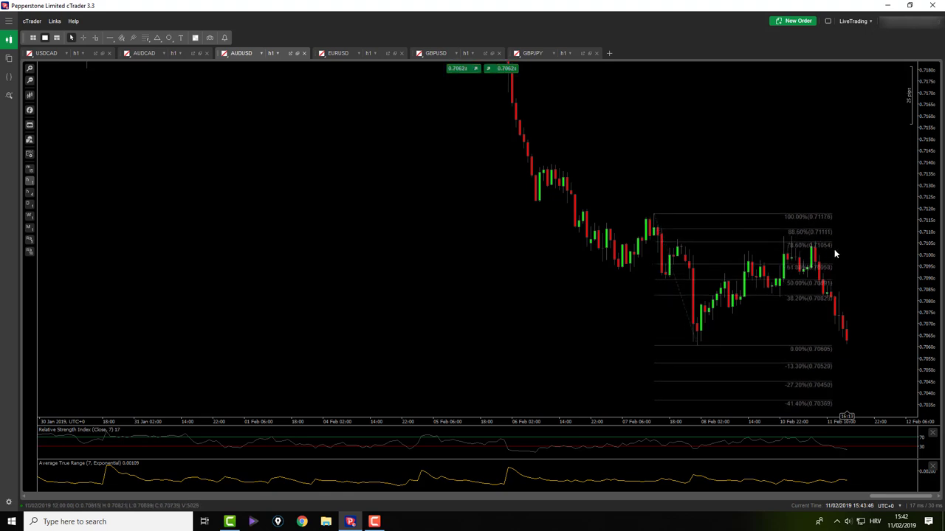
pyautogui.middleClick(842, 246)
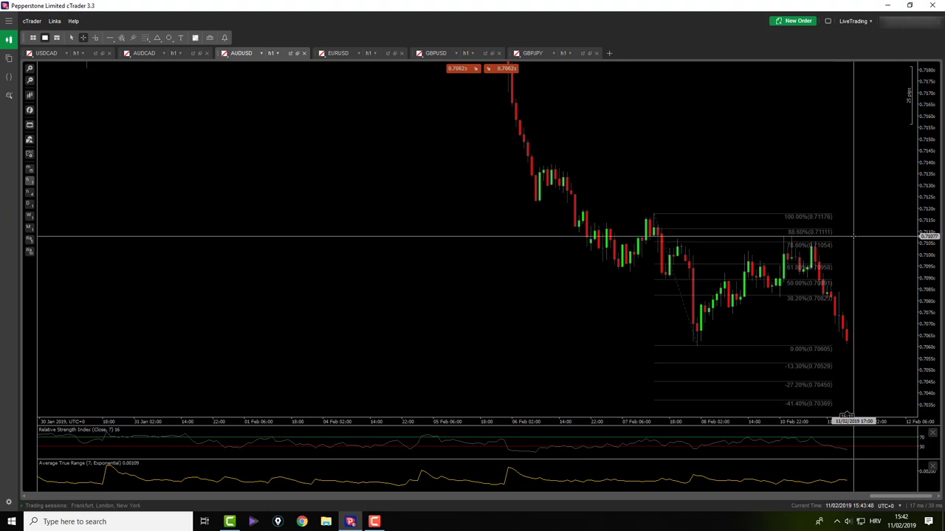
pyautogui.moveTo(853, 236); pyautogui.dragTo(836, 229)
pyautogui.click(680, 295)
pyautogui.press('Delete')
# - Review the EURUSD chart's decline with the price scale compressed enough to include the latest candles
pyautogui.click(352, 53)
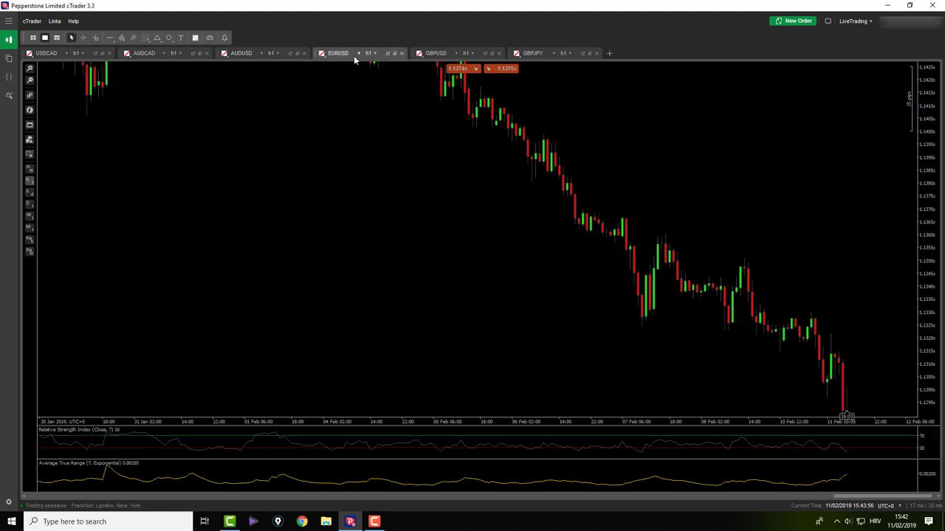
pyautogui.moveTo(933, 231); pyautogui.dragTo(928, 310)
pyautogui.moveTo(437, 126); pyautogui.dragTo(405, 153)
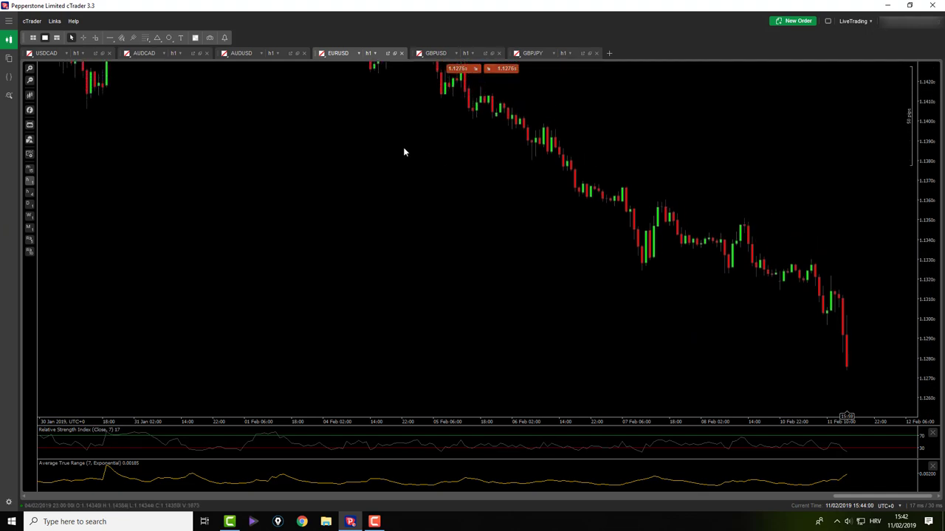
# - On the GBPUSD chart, shift the large triangle's lowest corner onto the 7 February low
pyautogui.click(434, 53)
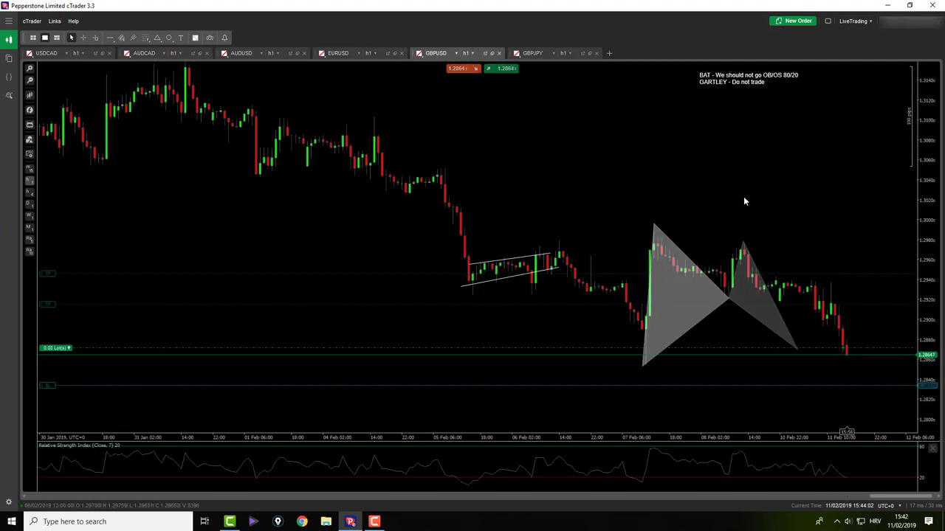
pyautogui.click(642, 346)
pyautogui.moveTo(652, 344); pyautogui.dragTo(646, 344)
pyautogui.moveTo(745, 178); pyautogui.dragTo(752, 161)
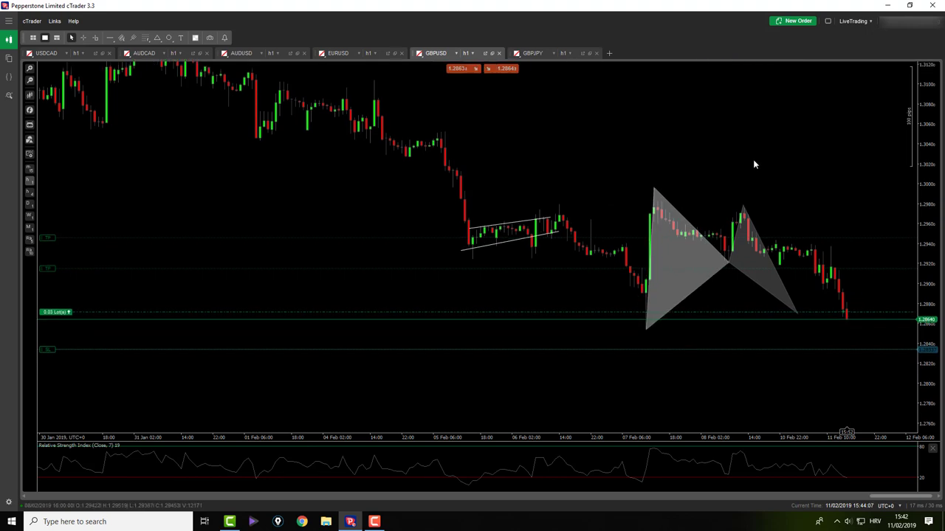
# - Move the GBPUSD note on BAT and GARTLEY rules down closer to the marked pattern
pyautogui.click(756, 83)
pyautogui.moveTo(756, 82); pyautogui.dragTo(772, 164)
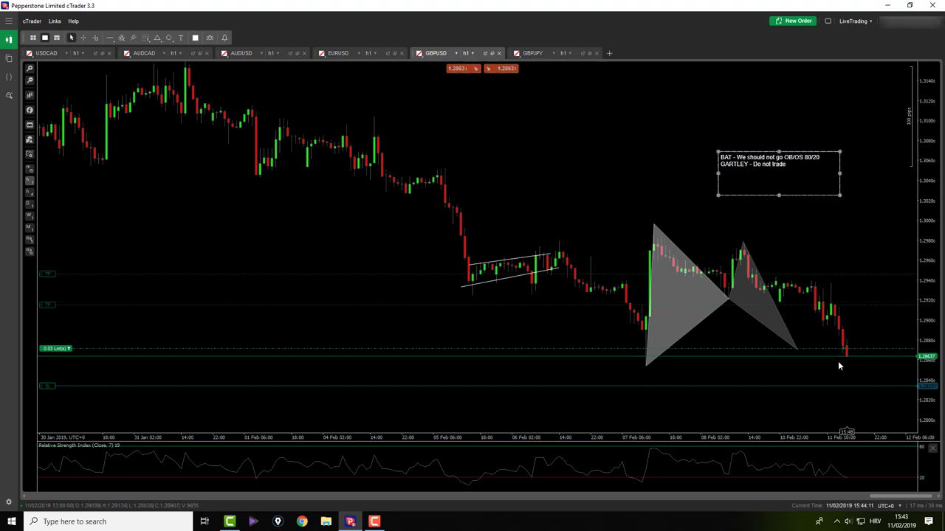
pyautogui.click(844, 331)
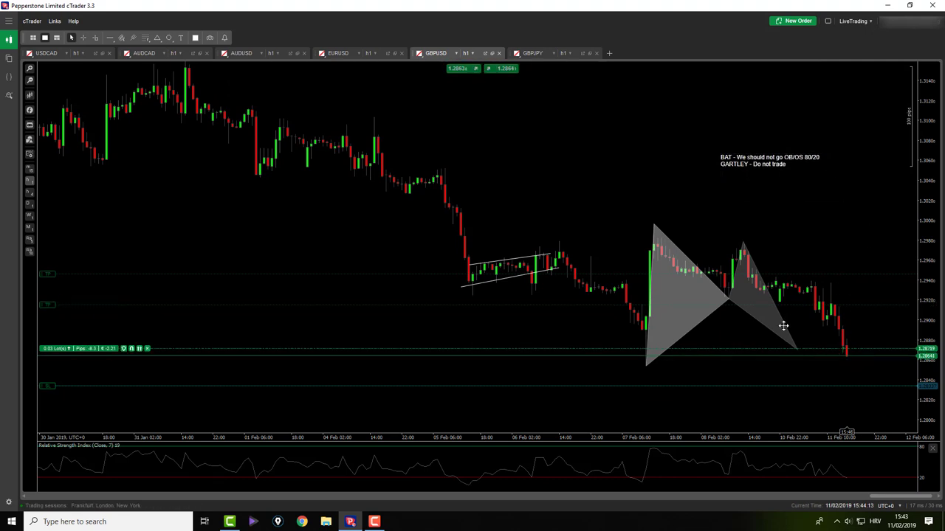
# - Draw a GBPUSD Fibonacci retracement from the 1.29962 high to the 1.28633 low and align the take-profit levels with 61.8% and 38.2%
pyautogui.click(145, 37)
pyautogui.moveTo(656, 225)
pyautogui.mouseDown()
pyautogui.moveTo(771, 318)
pyautogui.moveTo(841, 366)
pyautogui.moveTo(847, 357)
pyautogui.mouseUp()
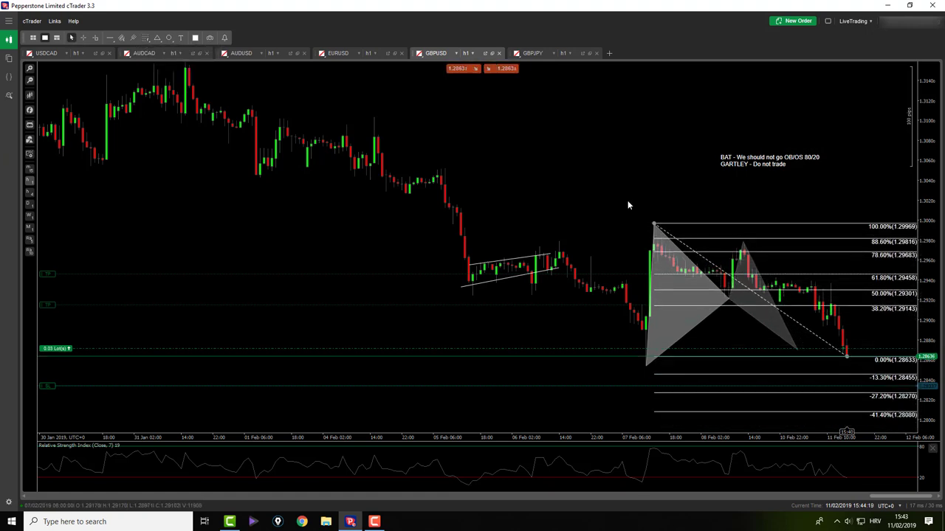
pyautogui.moveTo(664, 221); pyautogui.dragTo(654, 227)
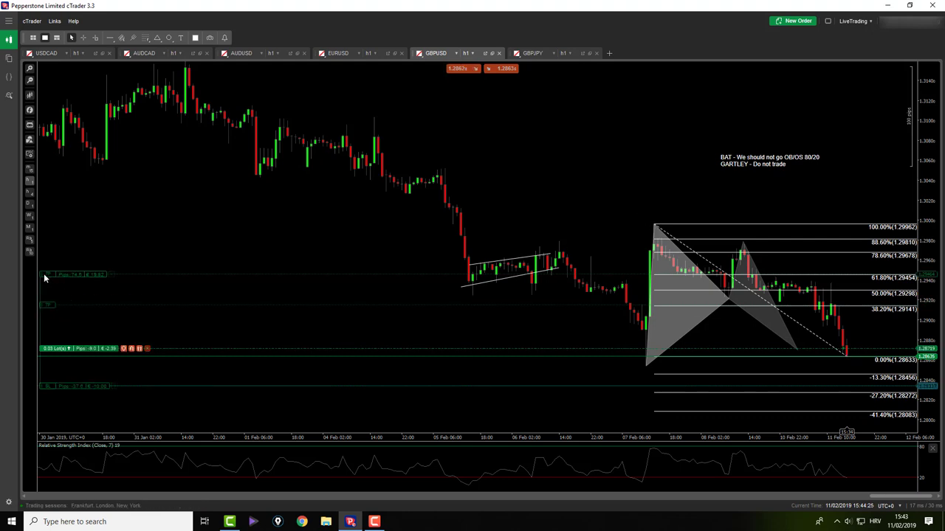
pyautogui.moveTo(44, 274); pyautogui.dragTo(44, 275)
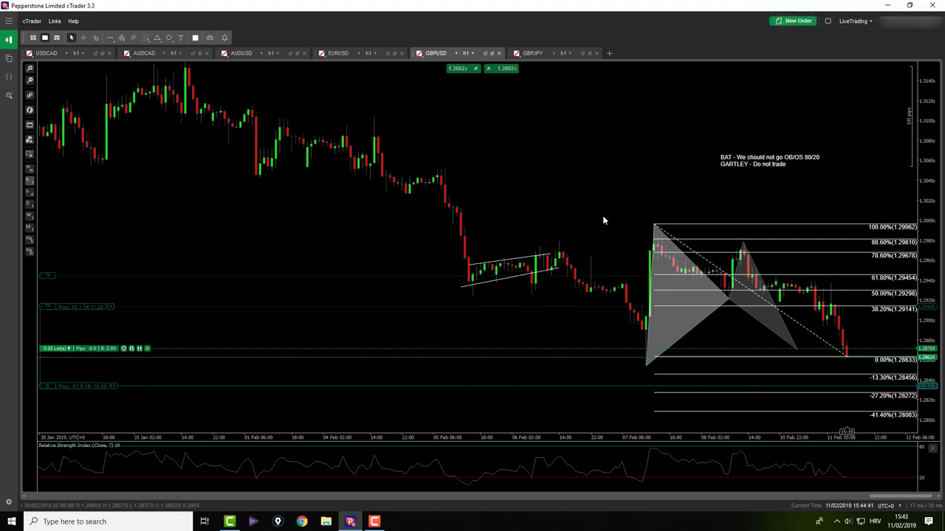
# - Open the GBPJPY chart and measure the marked pattern's first leg from its low to its high
pyautogui.click(528, 53)
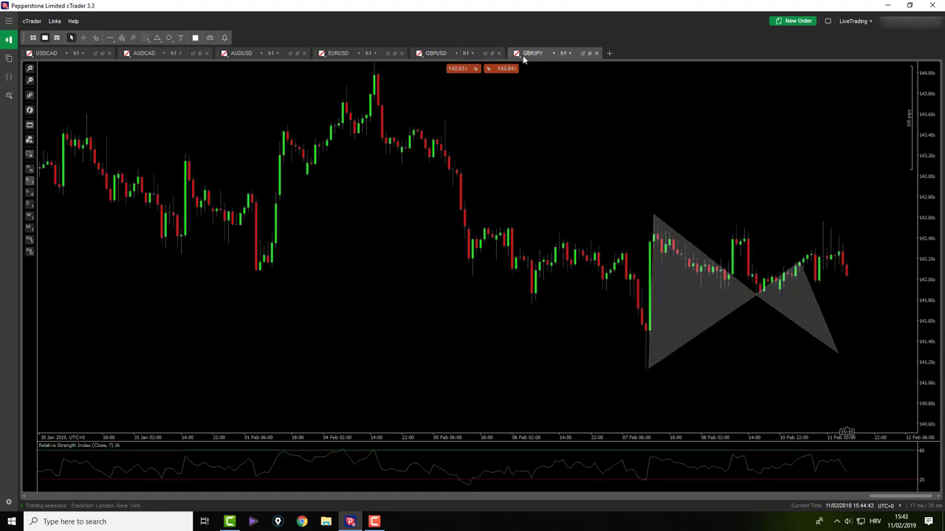
pyautogui.middleClick(719, 225)
pyautogui.moveTo(647, 355); pyautogui.dragTo(652, 195)
pyautogui.moveTo(652, 195); pyautogui.dragTo(802, 191)
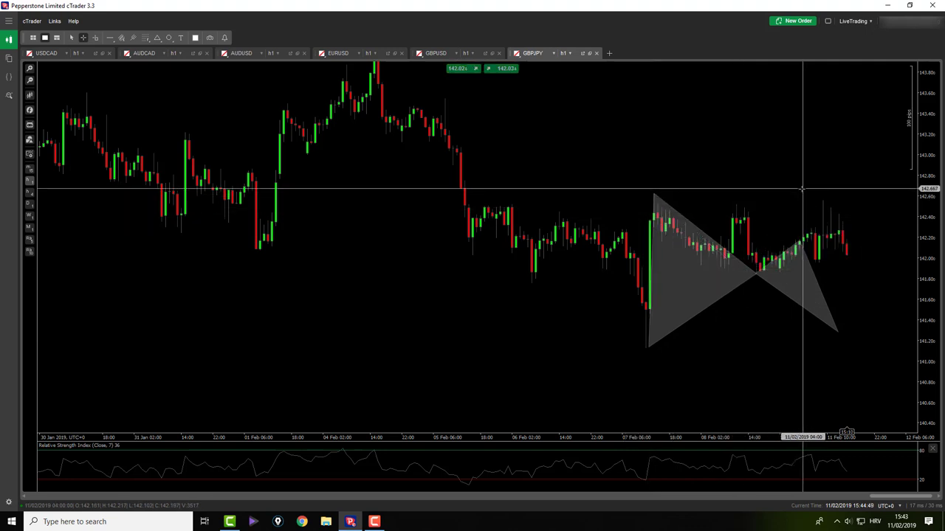
pyautogui.middleClick(799, 196)
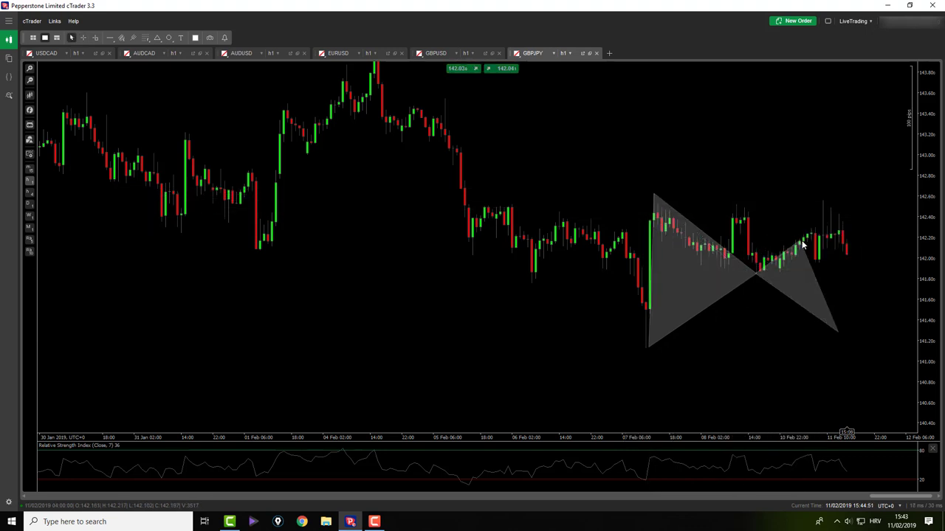
# - Stretch GBPJPY's second triangle so its peak meets the 11 February high and its final corner sits further along in time
pyautogui.moveTo(801, 240); pyautogui.dragTo(823, 201)
pyautogui.moveTo(838, 332); pyautogui.dragTo(864, 340)
# - Draw a Fibonacci retracement over GBPJPY's first pattern leg from the 141.124 low to the 142.639 high
pyautogui.click(145, 37)
pyautogui.click(151, 48)
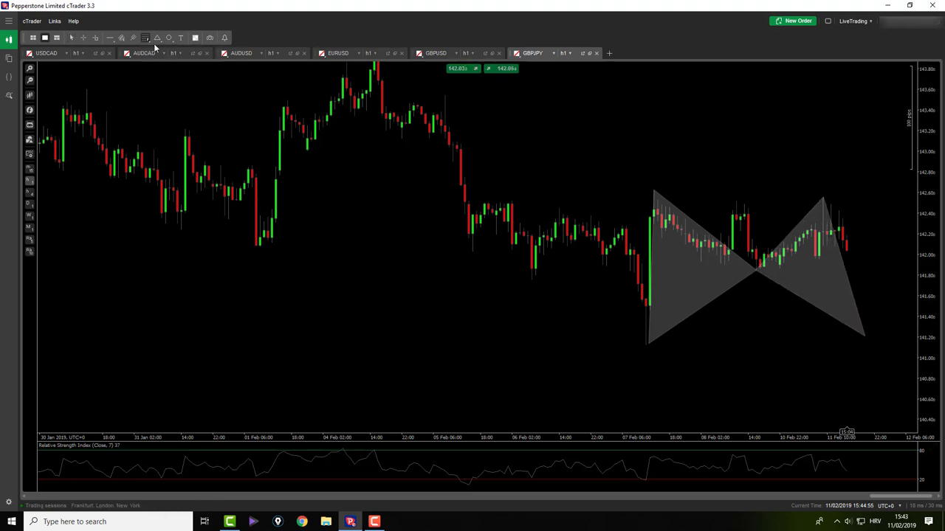
pyautogui.moveTo(646, 346); pyautogui.dragTo(753, 192)
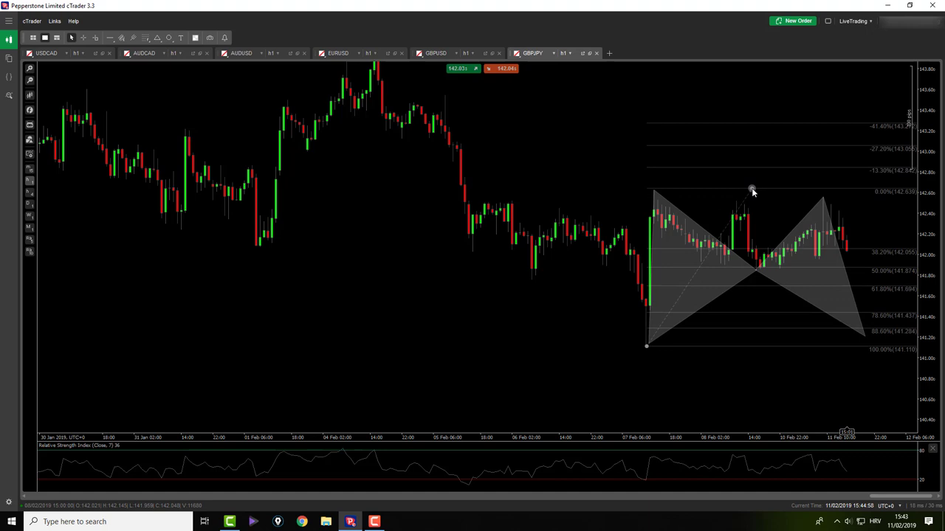
pyautogui.moveTo(647, 346); pyautogui.dragTo(658, 189)
# - Move the GBPJPY pattern's final corner to the 88.6% retracement level at 141.297
pyautogui.middleClick(642, 341)
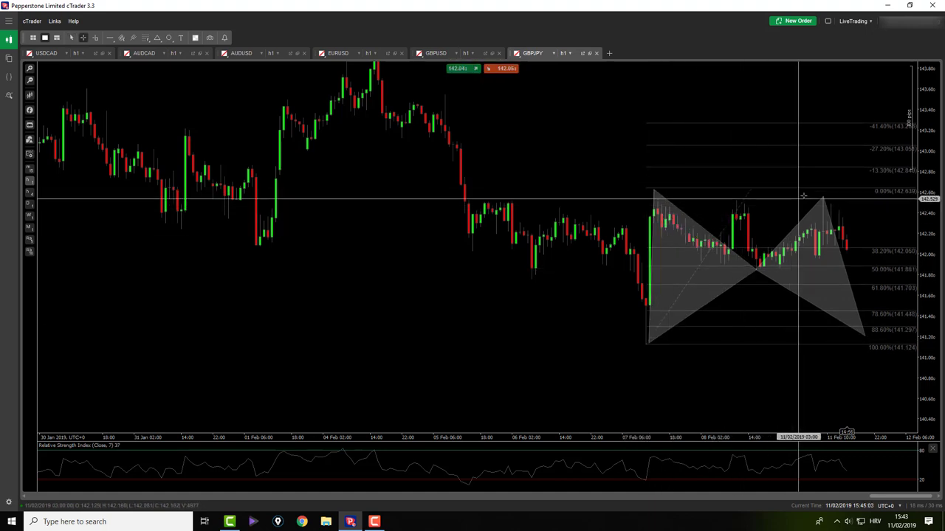
pyautogui.middleClick(868, 335)
pyautogui.moveTo(867, 337); pyautogui.dragTo(862, 325)
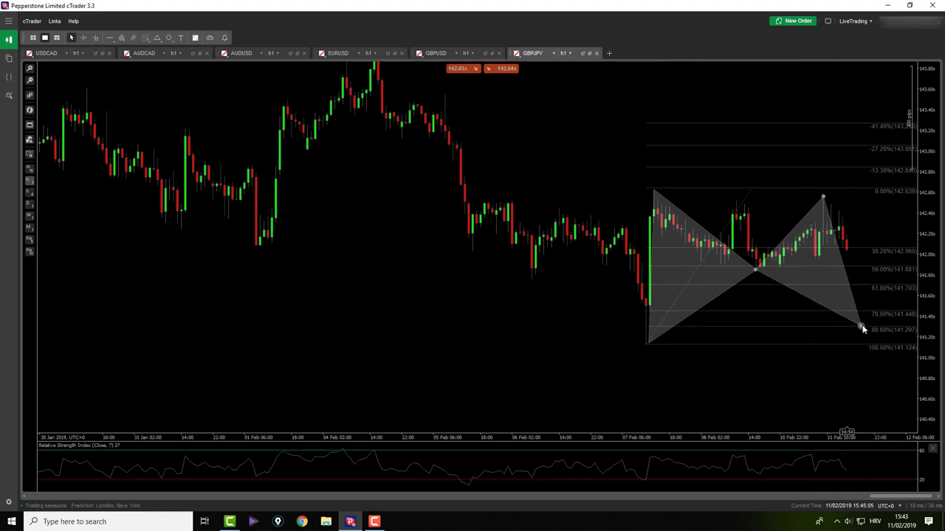
# - Review the GBPJPY BAT and GARTLEY rules and compare the current candle's time and price with the projected completion point
pyautogui.moveTo(716, 115); pyautogui.dragTo(725, 172)
pyautogui.moveTo(748, 138); pyautogui.dragTo(747, 110)
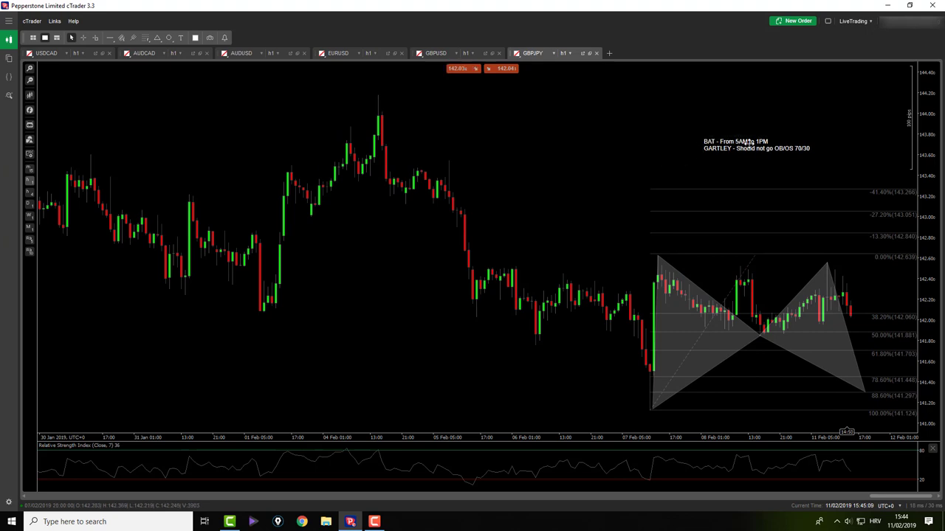
pyautogui.click(622, 157)
pyautogui.middleClick(724, 261)
pyautogui.moveTo(857, 296); pyautogui.dragTo(853, 247)
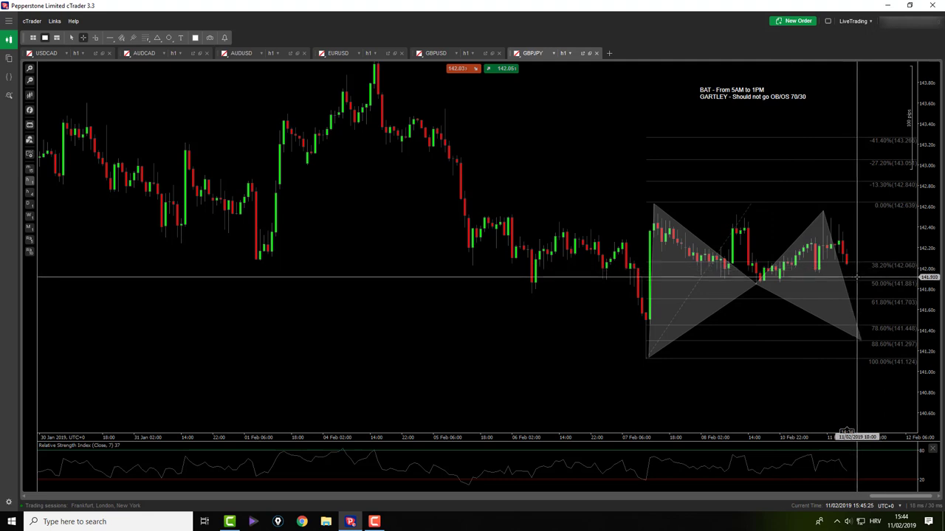
pyautogui.middleClick(811, 196)
# - Delete the GBPJPY Fibonacci retracement and move the second triangle aside to uncover the recent candles
pyautogui.moveTo(753, 205); pyautogui.dragTo(752, 194)
pyautogui.press('Delete')
pyautogui.moveTo(805, 250); pyautogui.dragTo(410, 318)
pyautogui.click(288, 93)
# - Check GBPJPY's rebound against a Fibonacci retracement from the 142.517 high to the 141.846 low, and remove the retracement
pyautogui.click(144, 38)
pyautogui.click(166, 61)
pyautogui.moveTo(736, 205)
pyautogui.mouseDown()
pyautogui.moveTo(773, 253)
pyautogui.moveTo(758, 279)
pyautogui.mouseUp()
pyautogui.moveTo(736, 208)
pyautogui.mouseDown()
pyautogui.moveTo(744, 202)
pyautogui.moveTo(736, 206)
pyautogui.mouseUp()
pyautogui.click(743, 190)
pyautogui.middleClick(749, 189)
pyautogui.moveTo(736, 206); pyautogui.dragTo(762, 274)
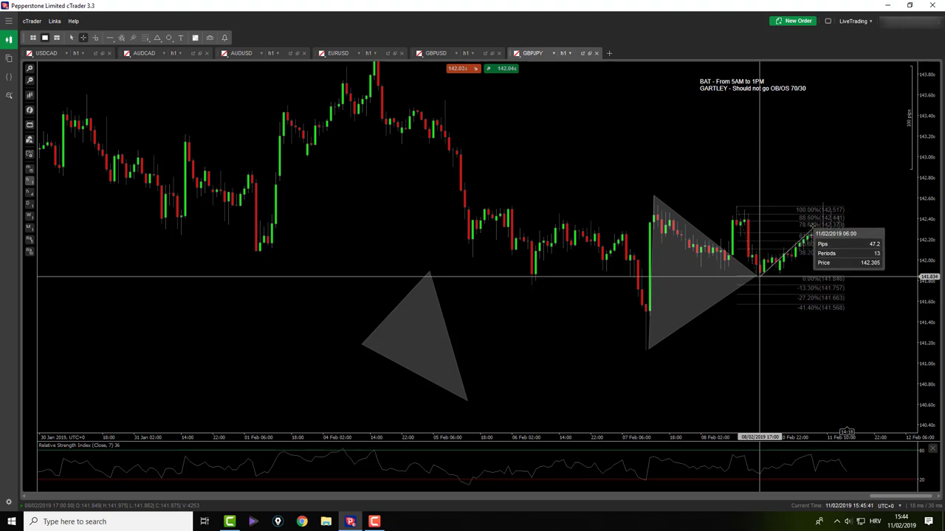
pyautogui.moveTo(813, 226); pyautogui.dragTo(819, 265)
pyautogui.middleClick(827, 190)
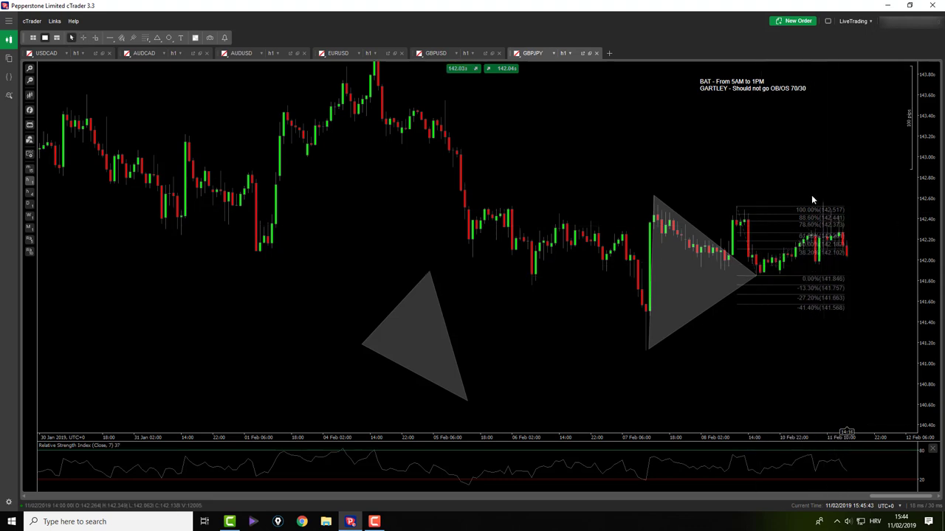
pyautogui.press('Delete')
# - Move the second triangle back onto the GBPJPY candles so it joins the first triangle and peaks at the 11 February high
pyautogui.moveTo(755, 173); pyautogui.dragTo(757, 142)
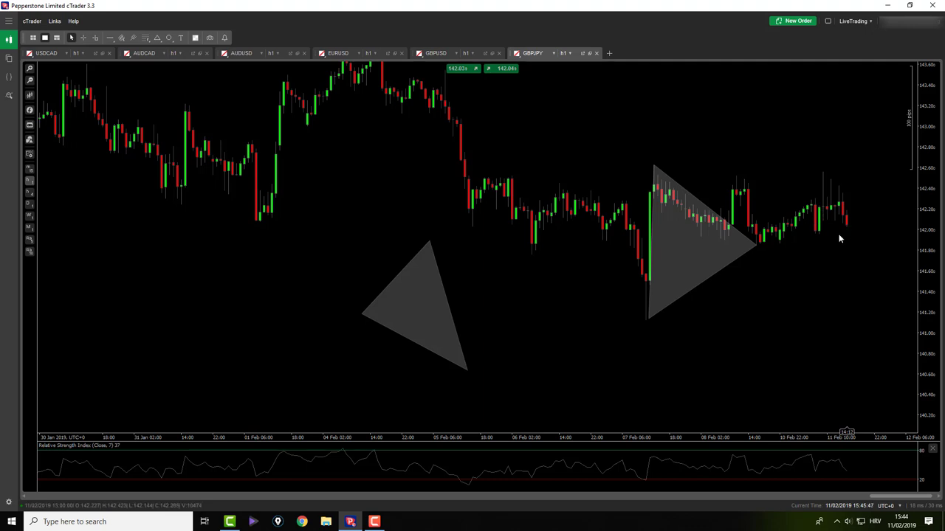
pyautogui.middleClick(828, 196)
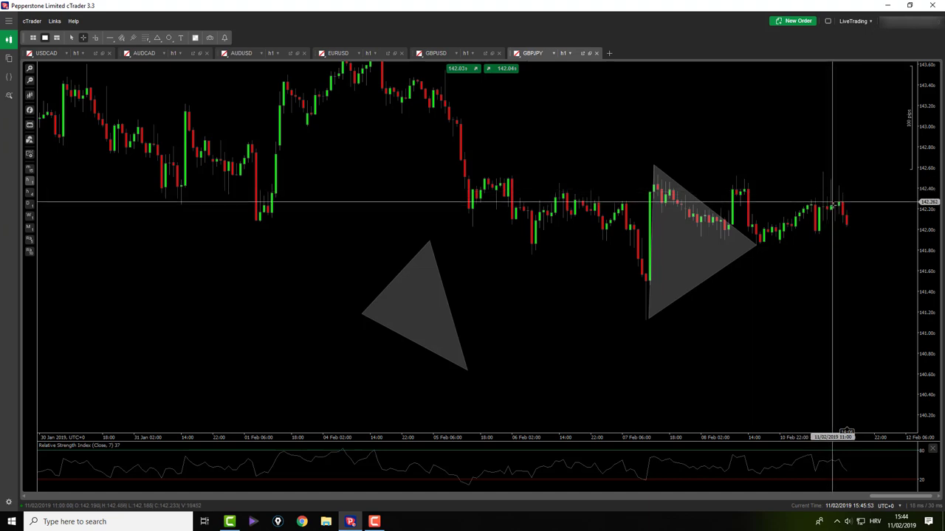
pyautogui.middleClick(789, 176)
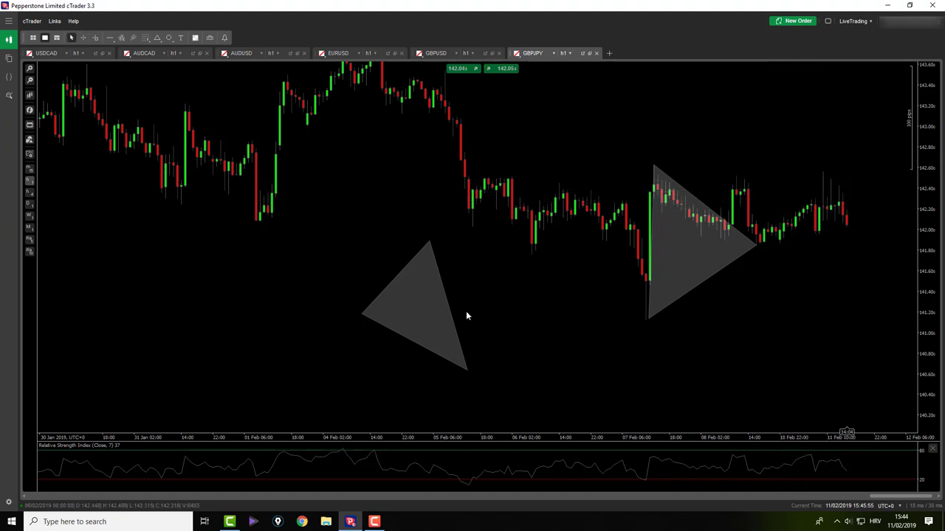
pyautogui.moveTo(447, 308)
pyautogui.mouseDown()
pyautogui.moveTo(708, 253)
pyautogui.moveTo(839, 232)
pyautogui.moveTo(842, 241)
pyautogui.mouseUp()
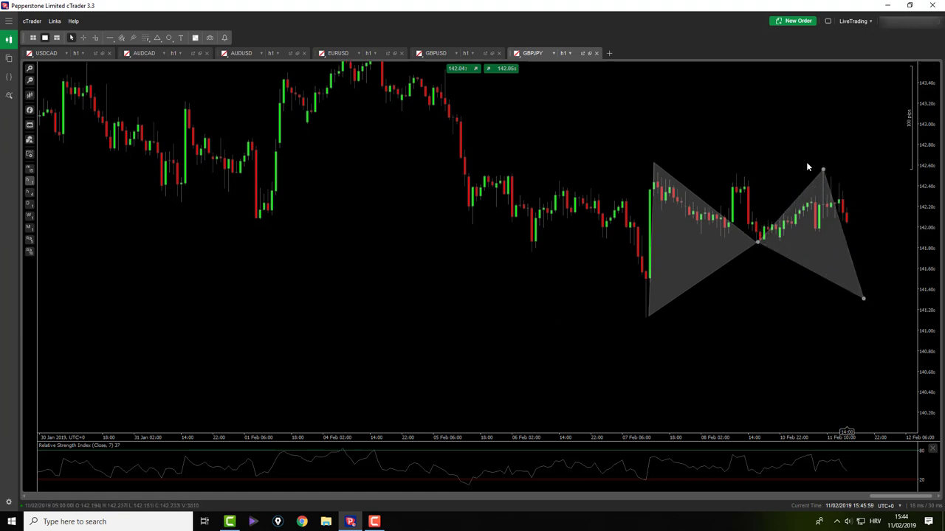
pyautogui.middleClick(860, 252)
pyautogui.middleClick(791, 340)
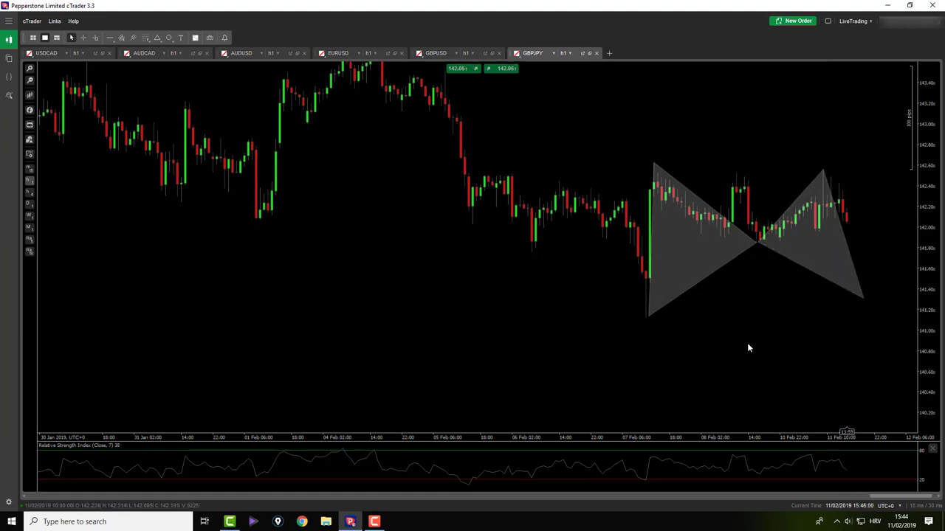